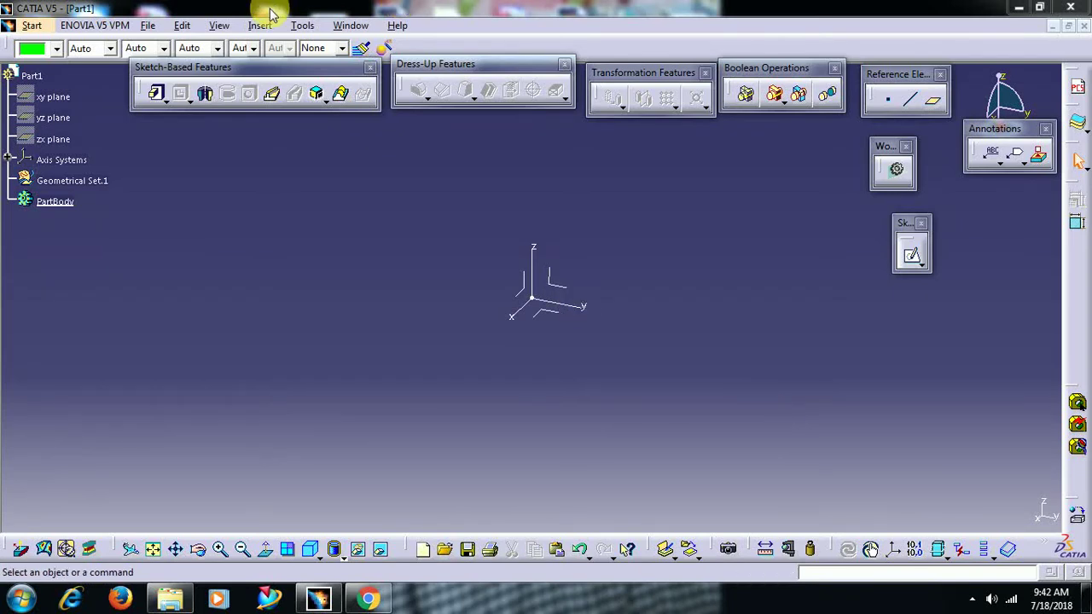
# Open the Rib definition, try the Thick Profile option, then cancel without creating anything
pyautogui.click(273, 94)
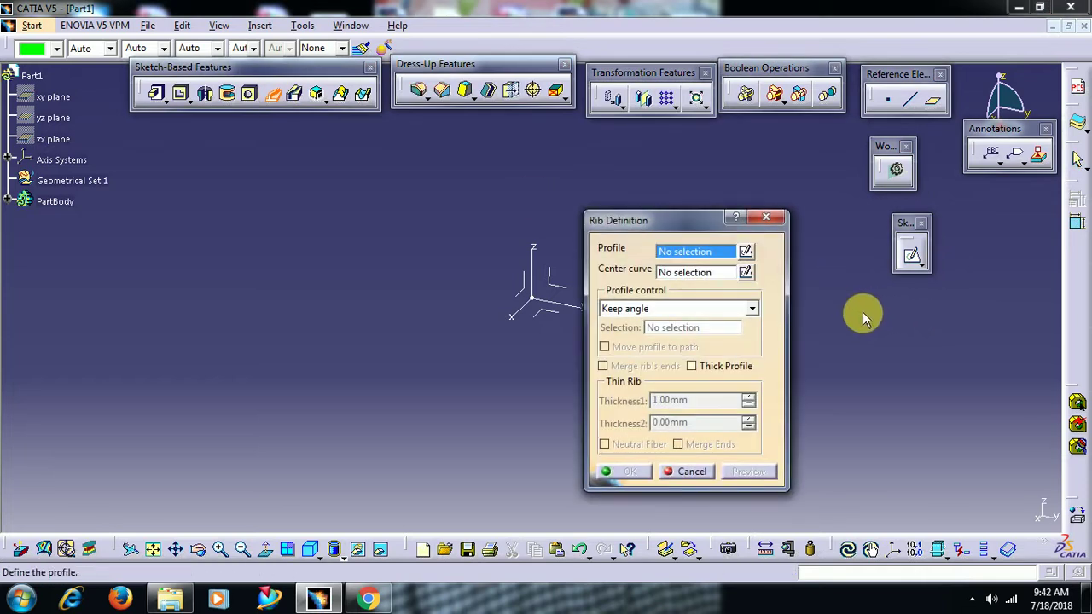
pyautogui.click(765, 219)
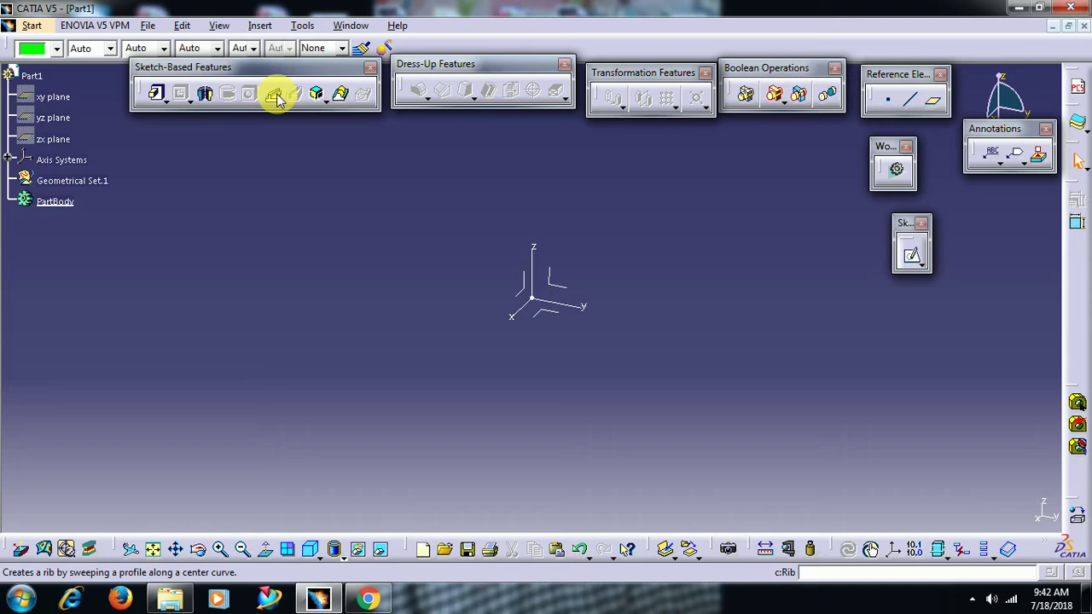
pyautogui.click(276, 98)
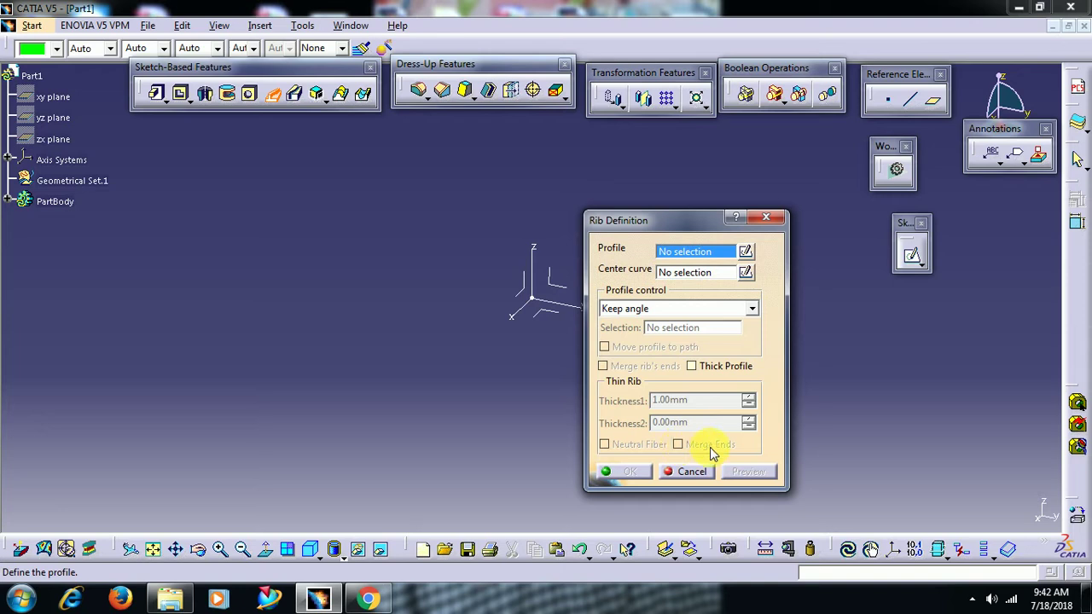
pyautogui.click(691, 366)
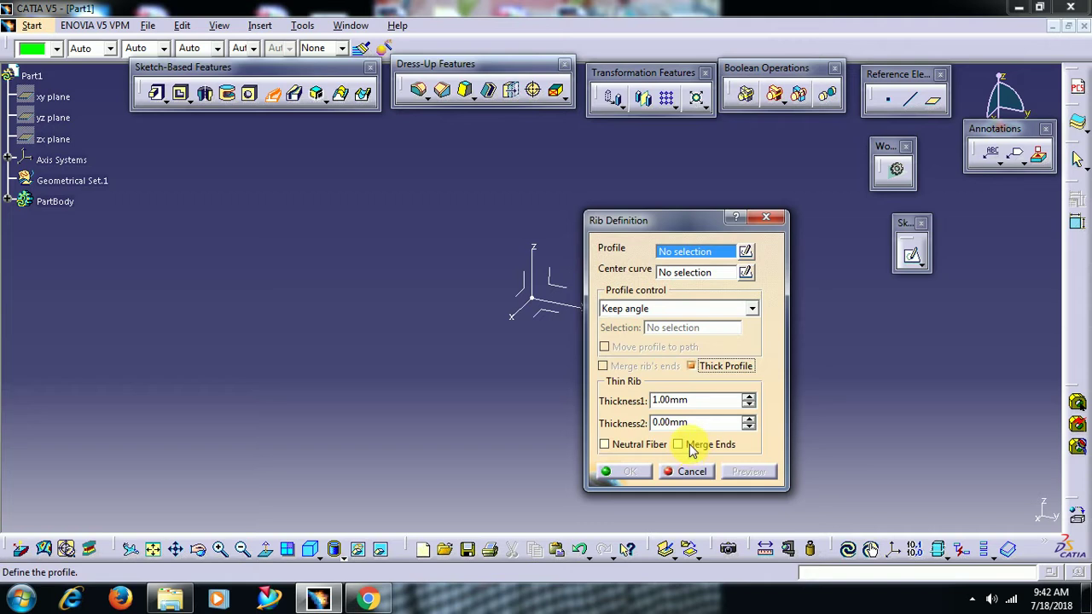
pyautogui.click(693, 474)
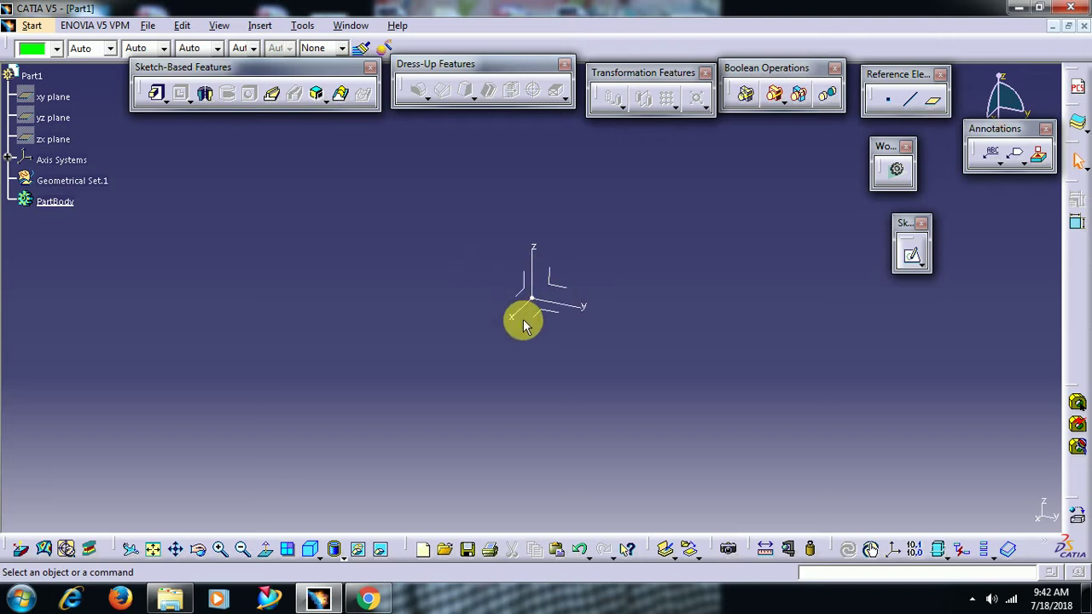
# Sketch a wavy open spline through four points on the yz plane and return to 3D
pyautogui.click(556, 284)
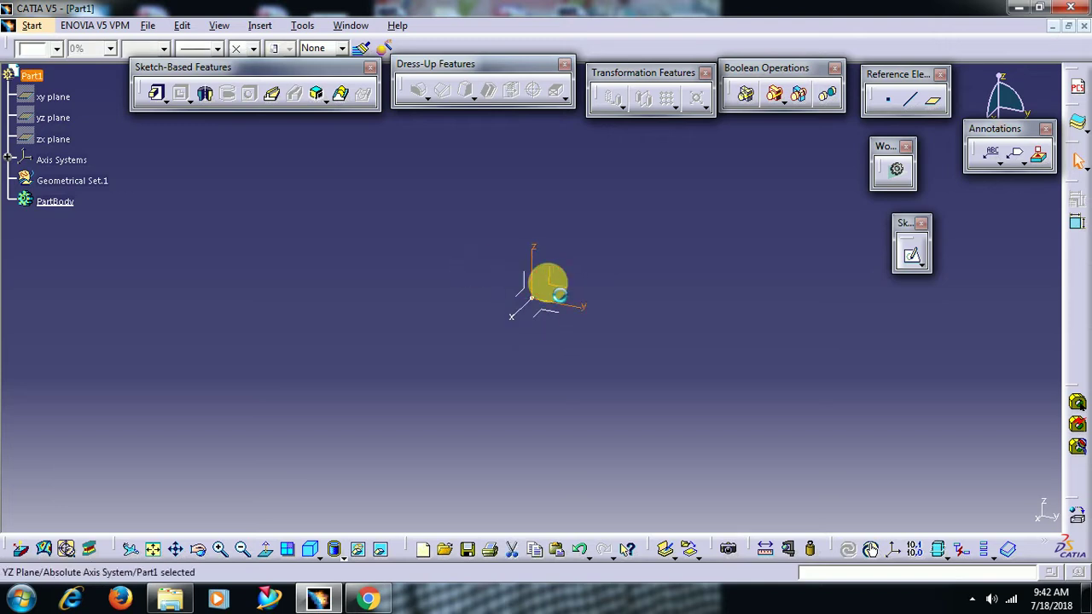
pyautogui.click(914, 266)
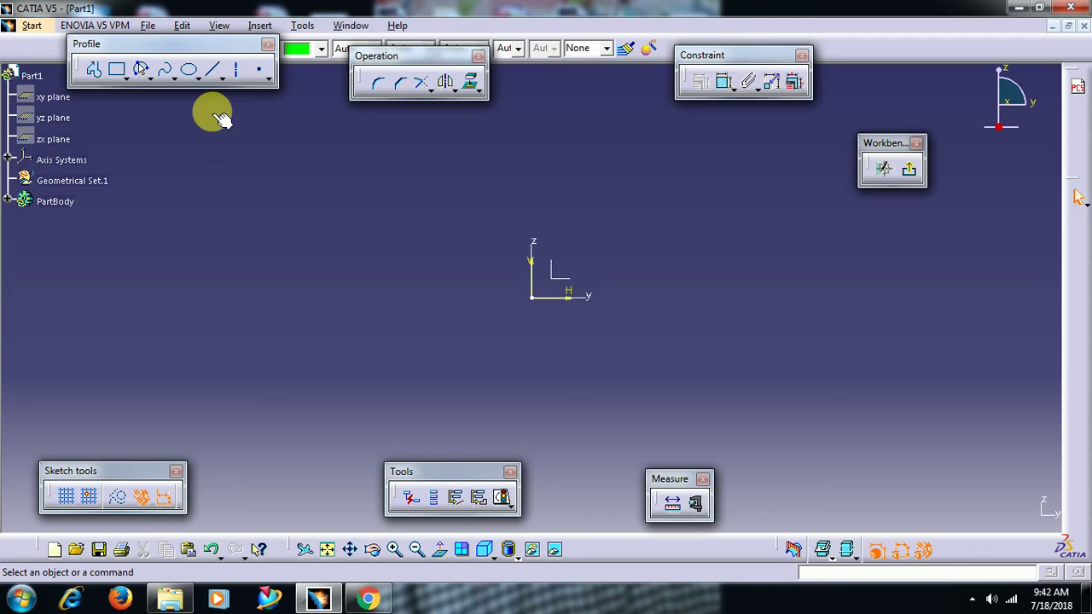
pyautogui.click(162, 73)
pyautogui.click(371, 265)
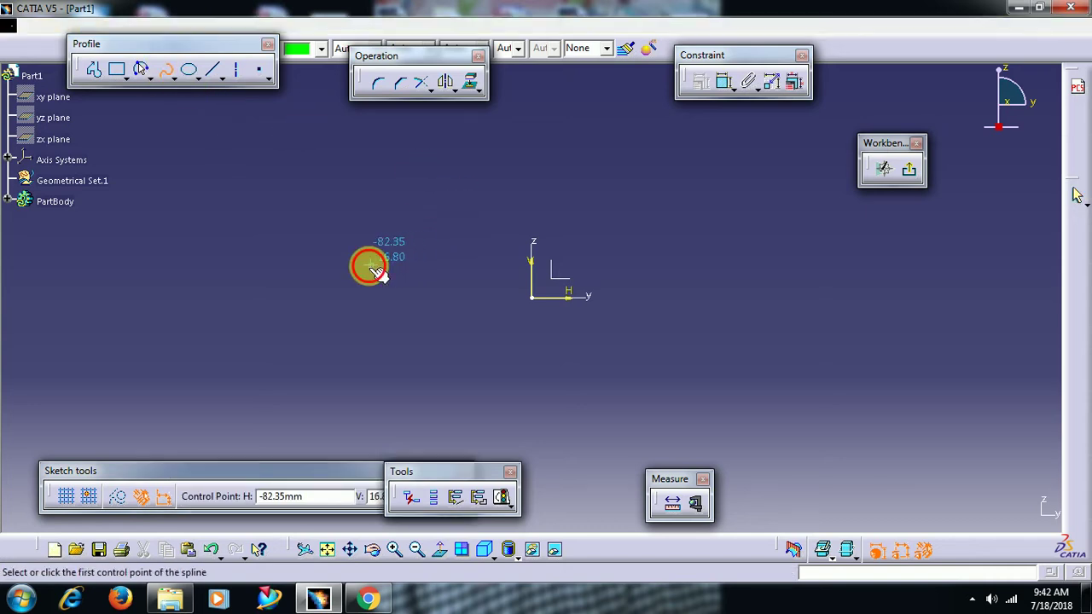
pyautogui.click(473, 241)
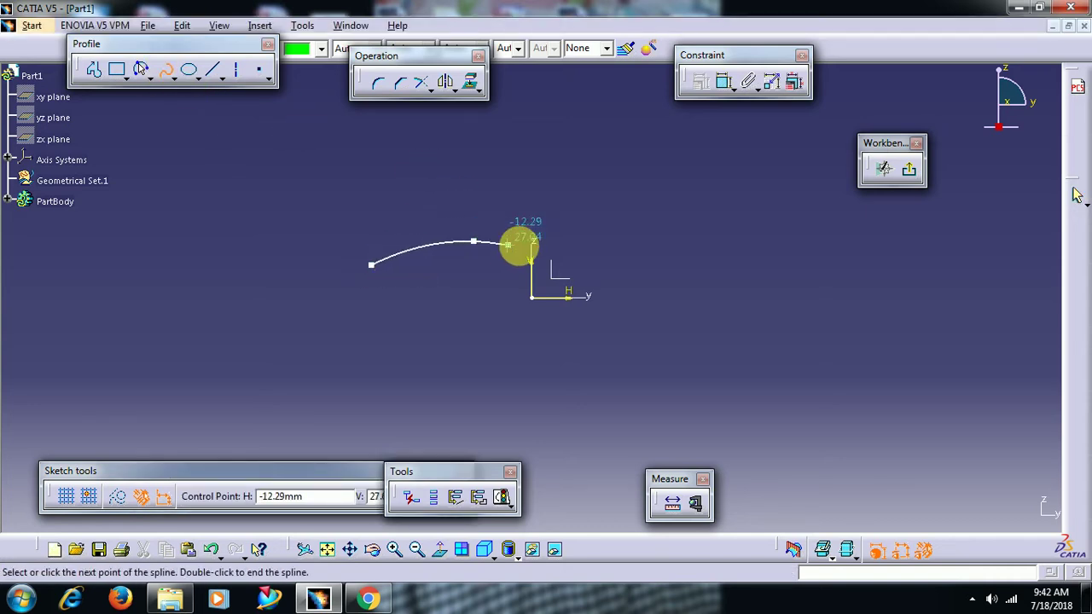
pyautogui.click(635, 266)
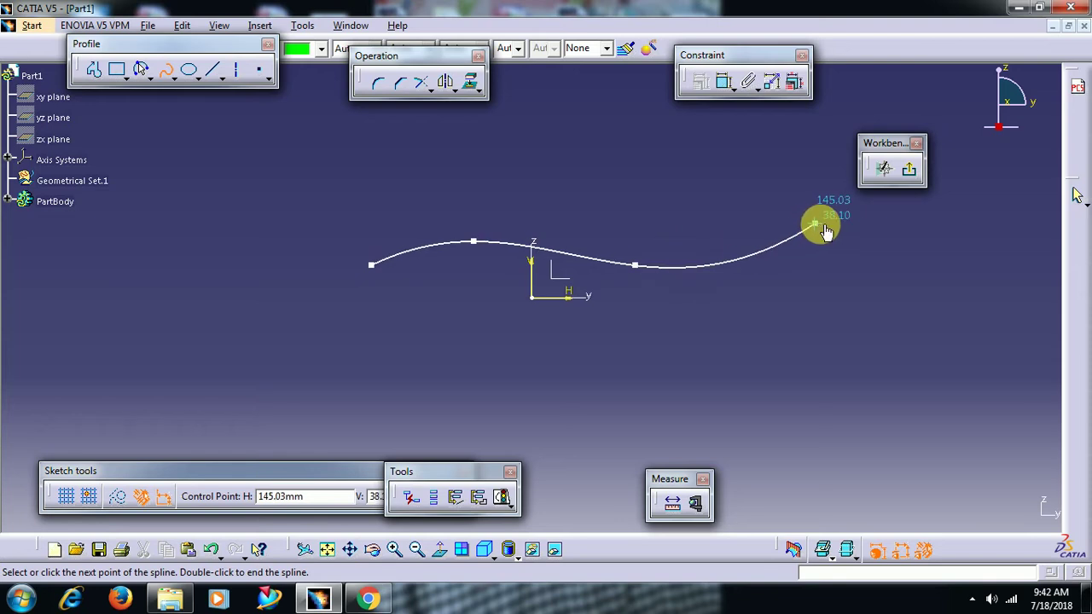
pyautogui.click(838, 220)
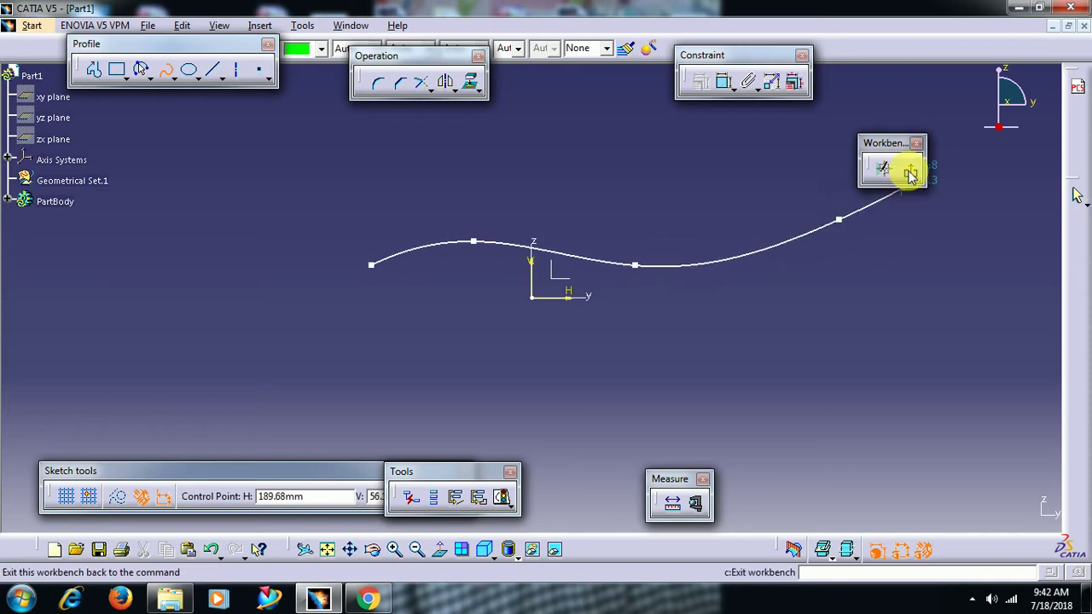
pyautogui.click(910, 173)
pyautogui.moveTo(674, 336)
pyautogui.mouseDown(button='middle')
pyautogui.moveTo(480, 305)
pyautogui.moveTo(559, 354)
pyautogui.moveTo(688, 341)
pyautogui.moveTo(622, 208)
pyautogui.moveTo(622, 244)
pyautogui.moveTo(701, 254)
pyautogui.mouseUp(button='middle')
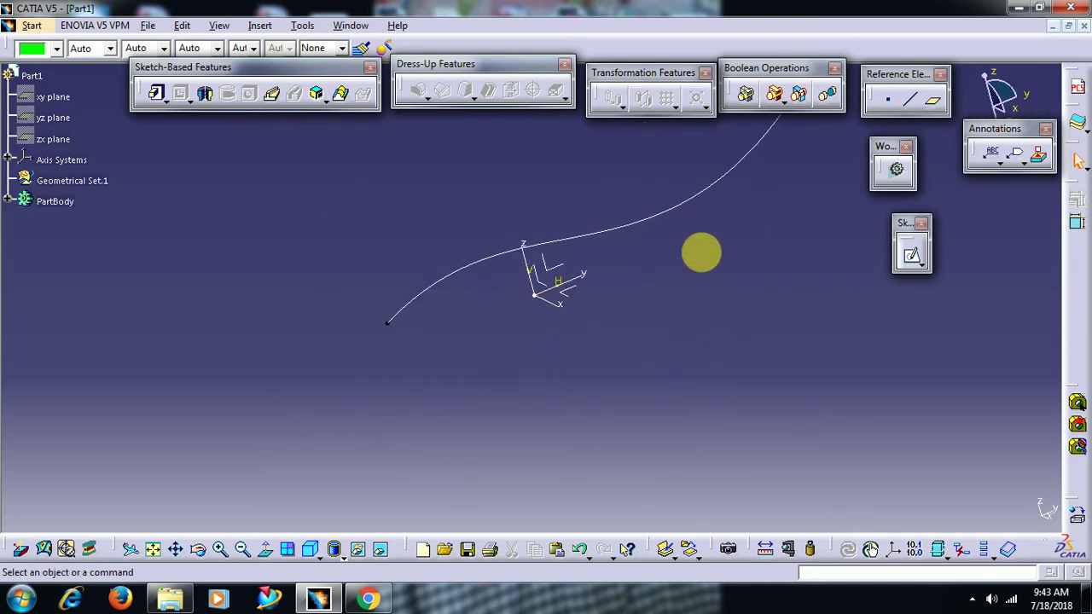
# Create Plane.1 normal to the spline Sketch.1 at the curve's start point
pyautogui.click(933, 100)
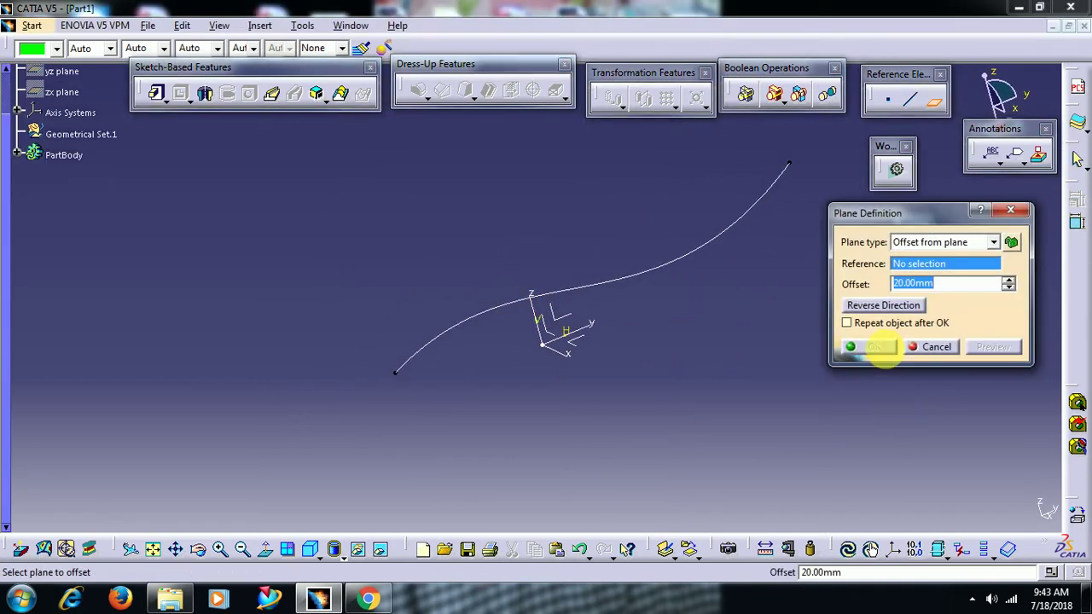
pyautogui.click(921, 248)
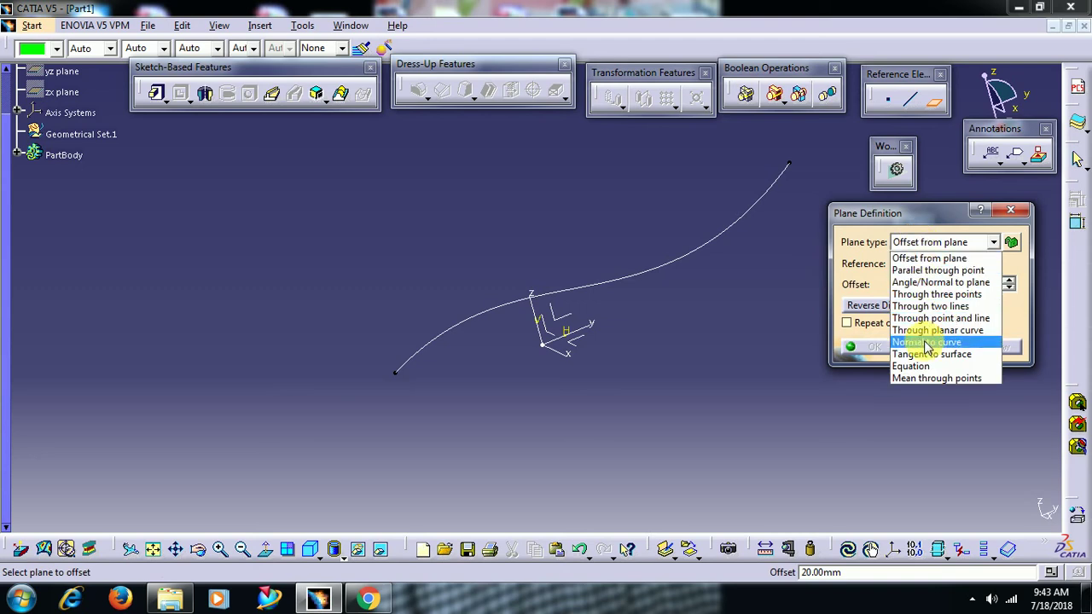
pyautogui.click(936, 351)
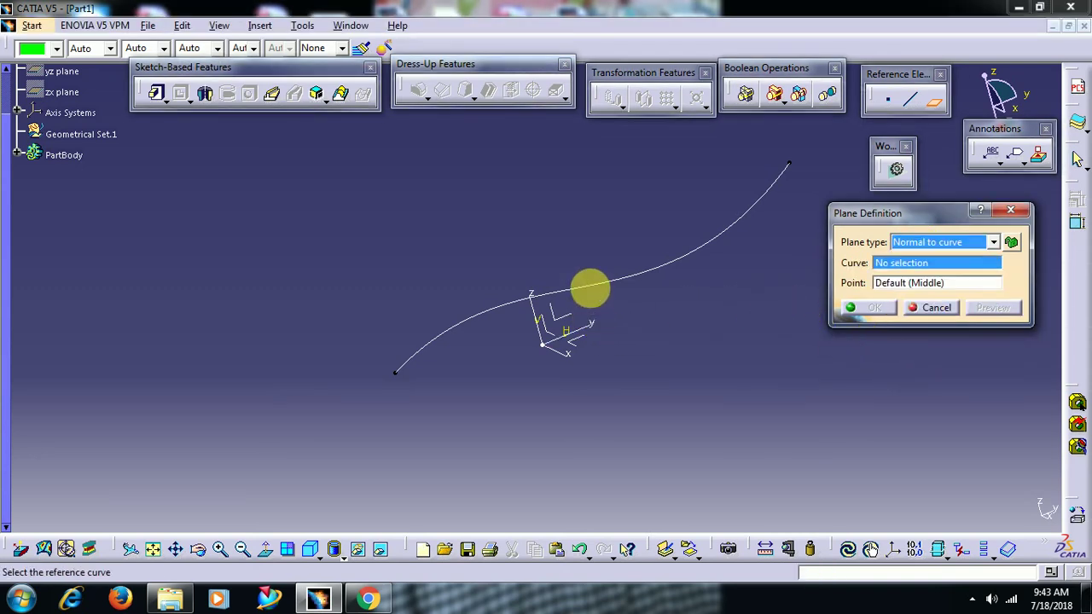
pyautogui.click(595, 294)
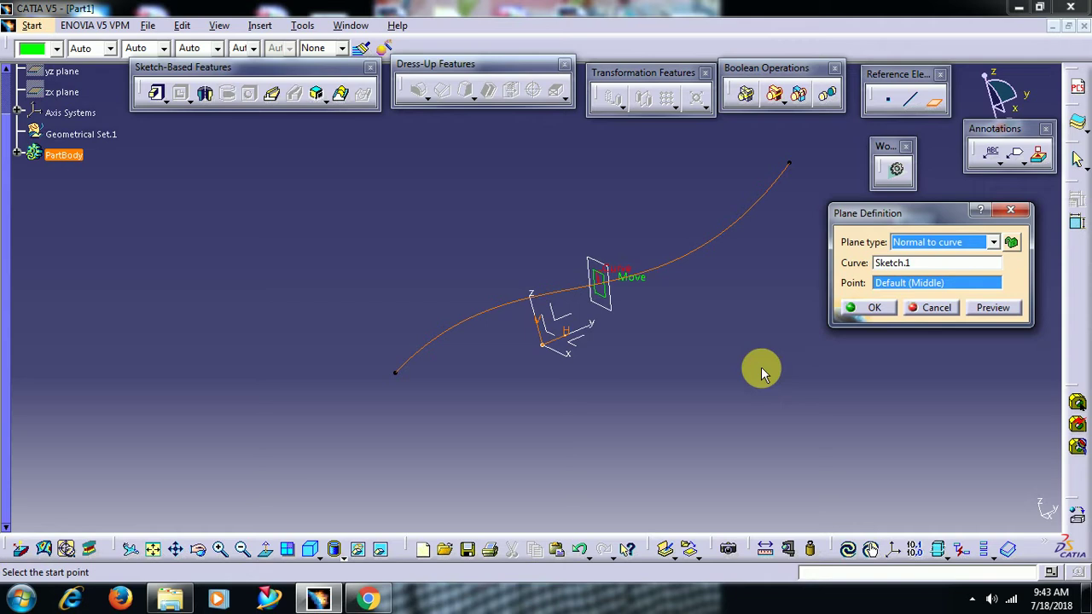
pyautogui.moveTo(761, 367); pyautogui.dragTo(502, 388, button='middle')
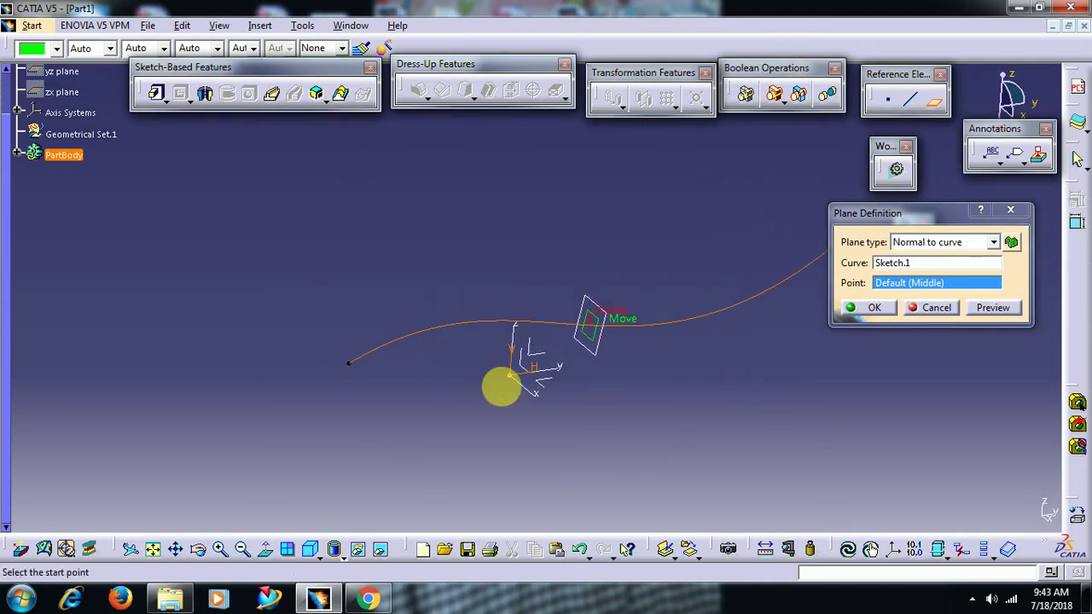
pyautogui.click(354, 371)
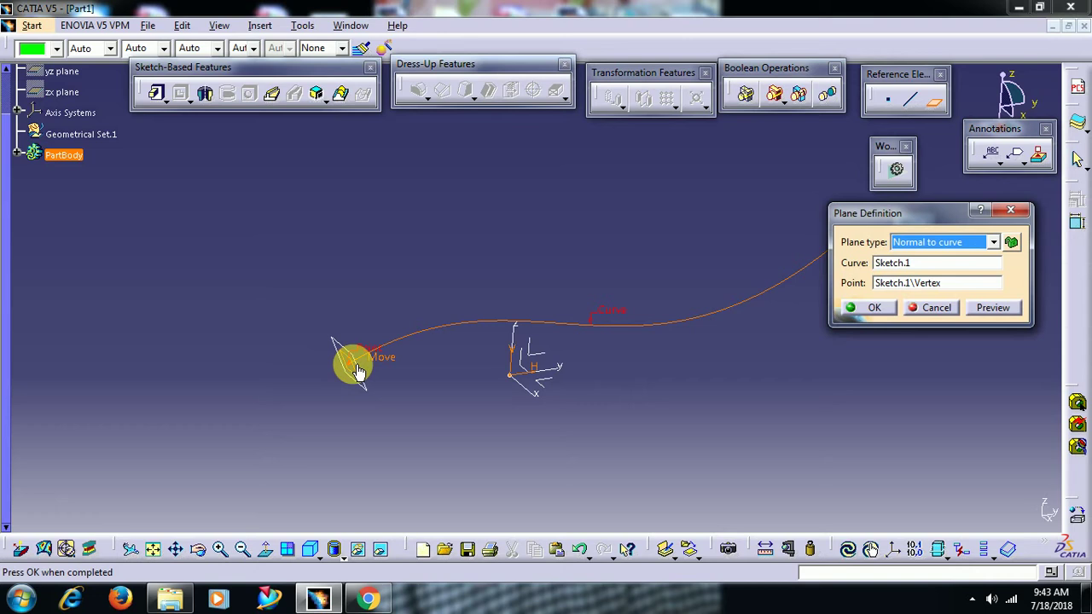
pyautogui.click(872, 309)
pyautogui.moveTo(502, 271); pyautogui.dragTo(565, 356, button='middle')
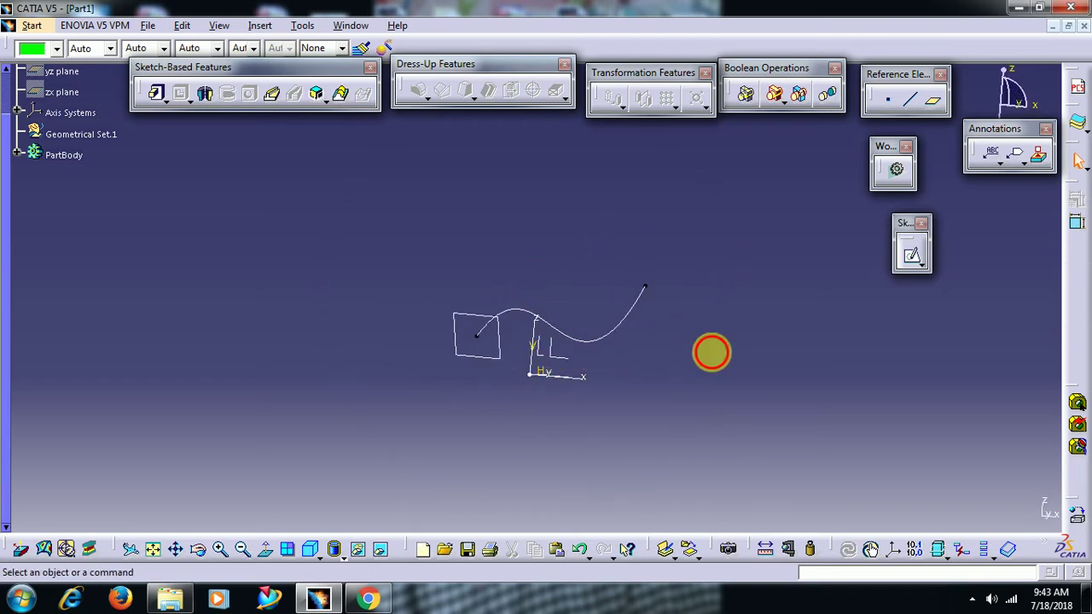
# Start a sketch on the normal plane and draw a circle centred at the curve's start
pyautogui.click(911, 254)
pyautogui.click(475, 363)
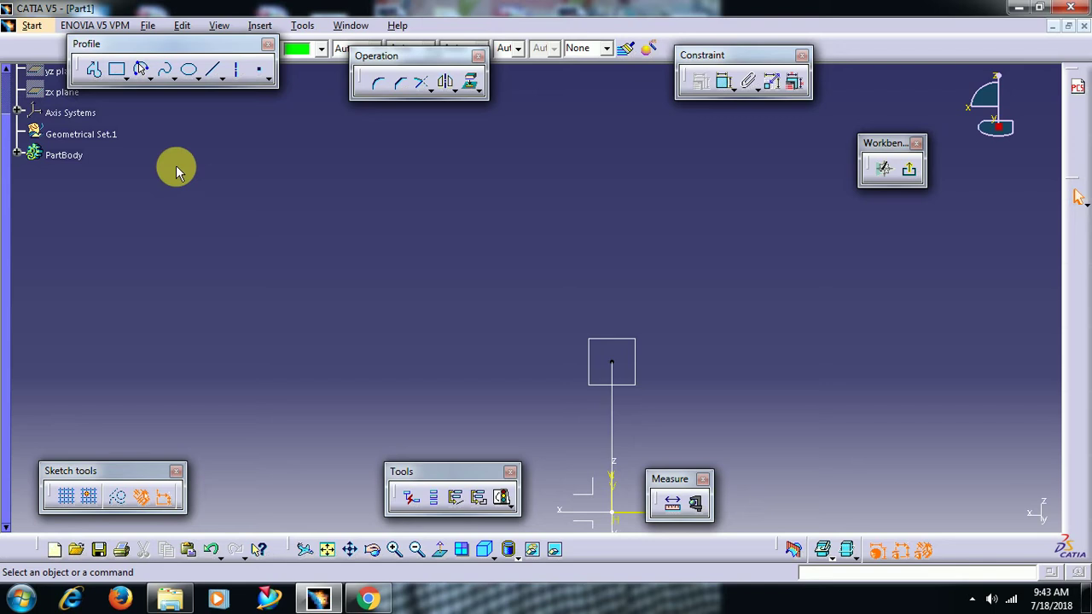
pyautogui.click(150, 78)
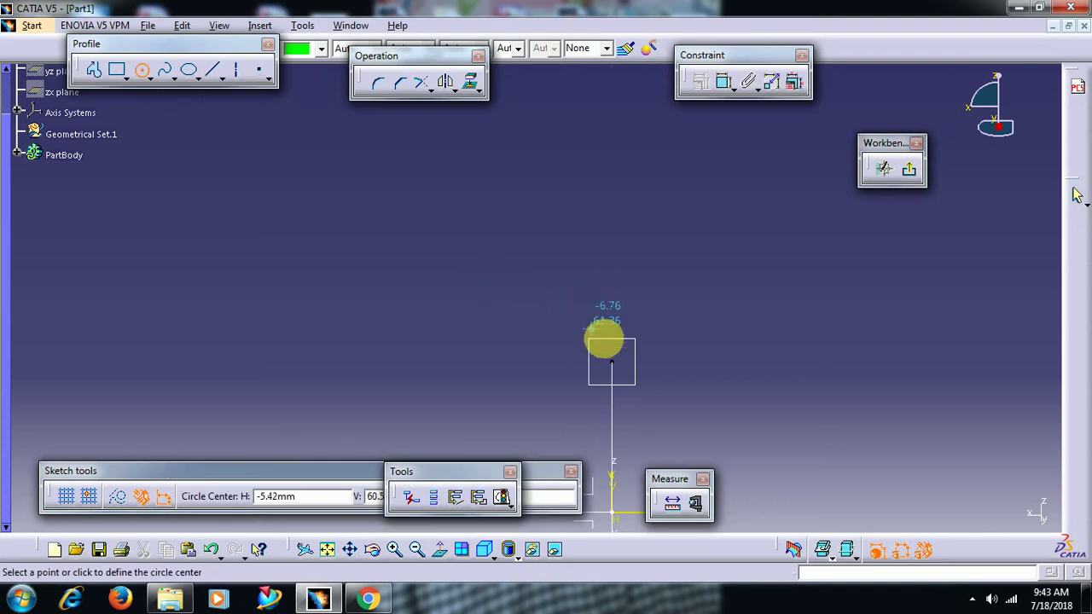
pyautogui.click(616, 358)
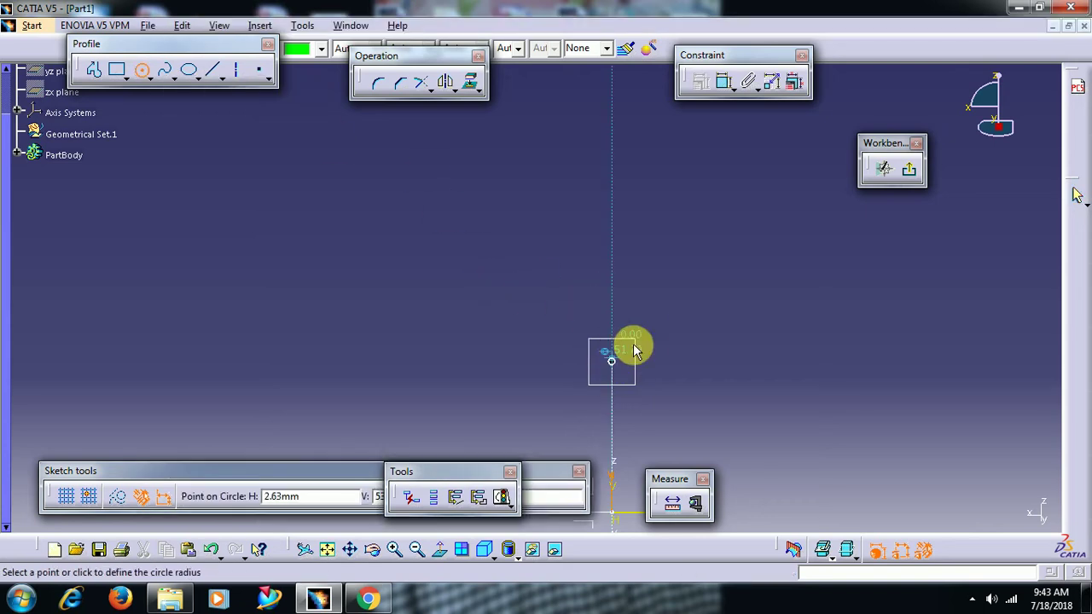
pyautogui.click(659, 337)
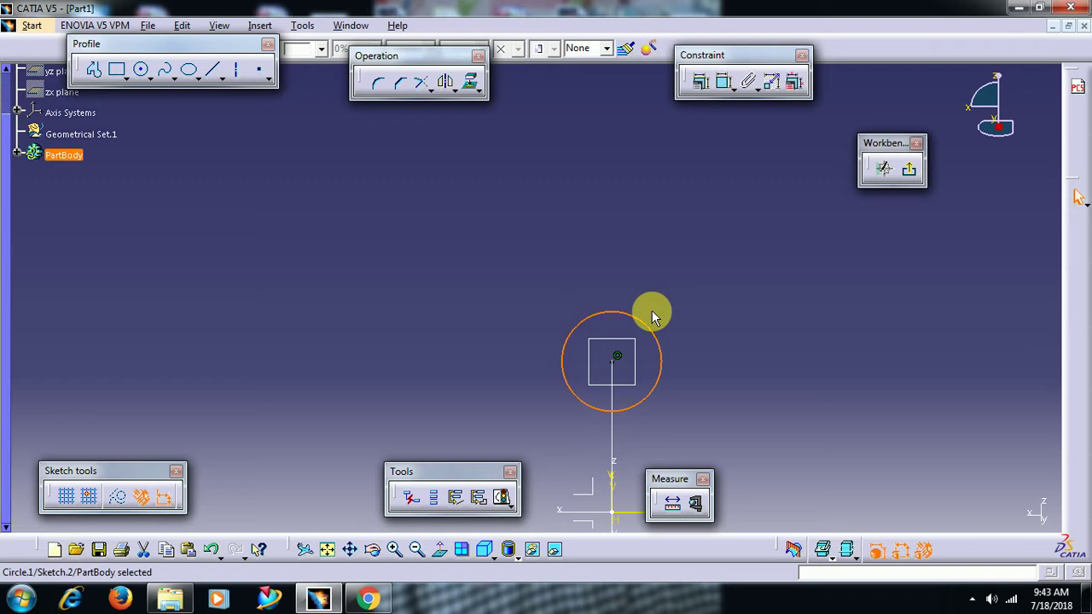
pyautogui.moveTo(646, 317); pyautogui.dragTo(648, 319)
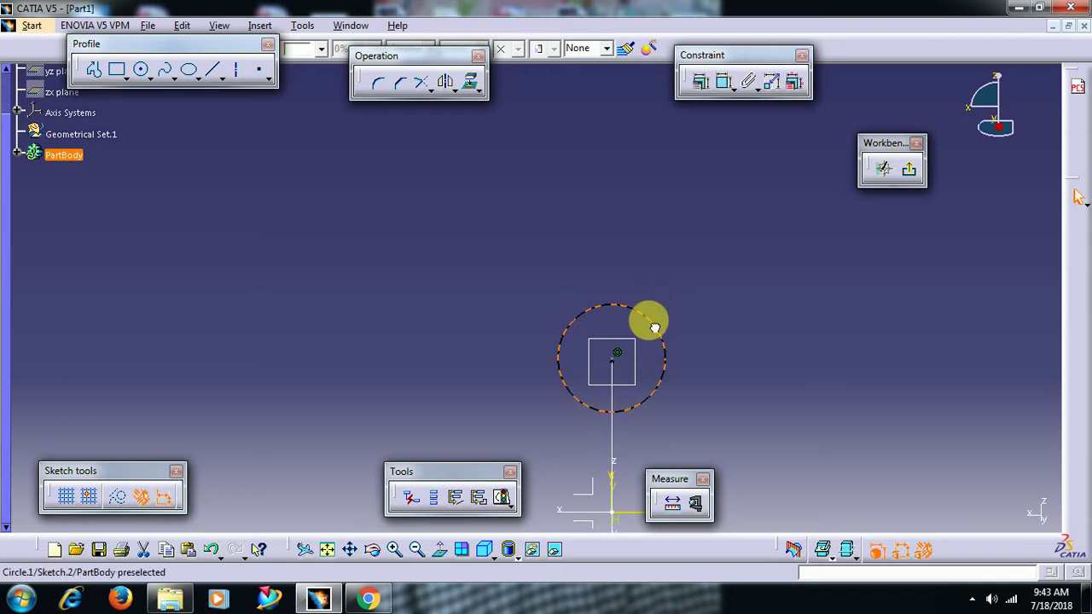
# Constrain the circle's diameter to 40 mm and exit back to the 3D part
pyautogui.click(737, 82)
pyautogui.doubleClick(734, 234)
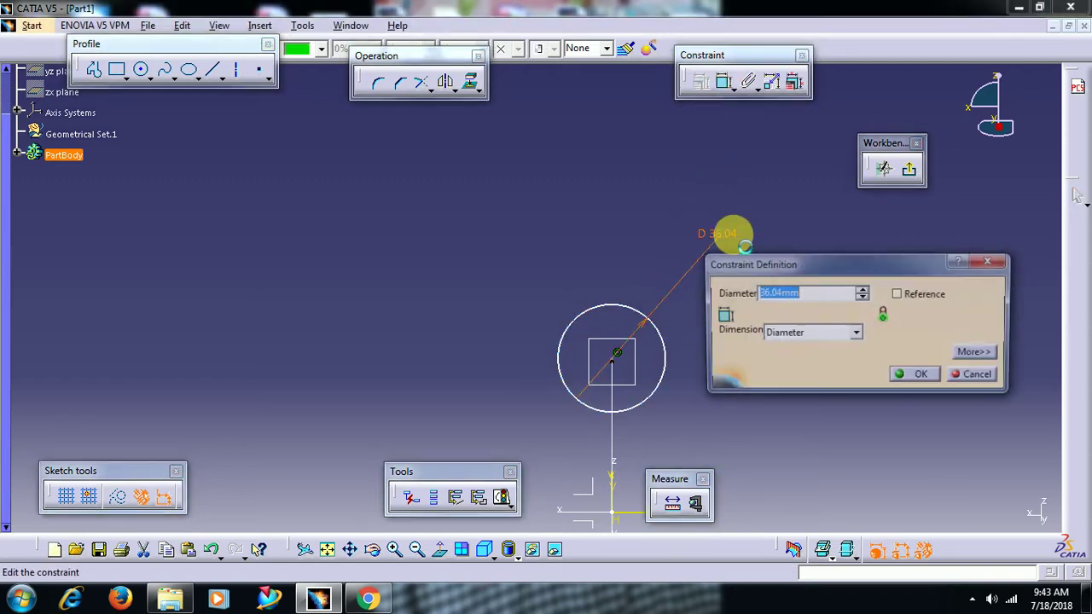
pyautogui.write('40')
pyautogui.press('Return')
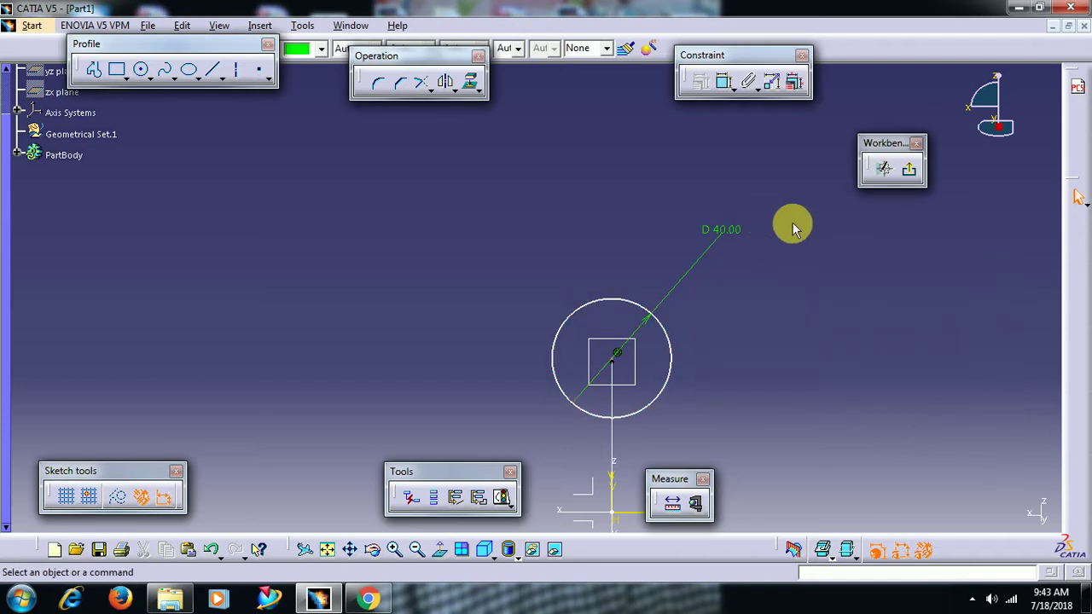
pyautogui.click(906, 170)
pyautogui.moveTo(793, 345)
pyautogui.mouseDown(button='middle')
pyautogui.moveTo(700, 349)
pyautogui.moveTo(670, 276)
pyautogui.mouseUp(button='middle')
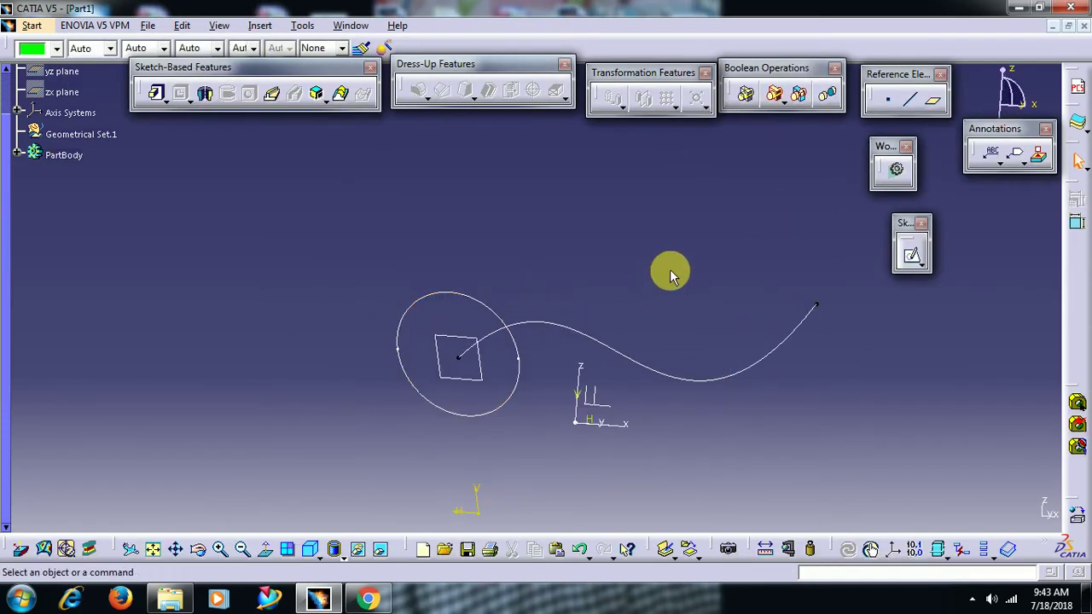
# Create Rib.1 sweeping Sketch.2 along Sketch.1 with a 2 mm thick profile
pyautogui.click(273, 100)
pyautogui.moveTo(476, 236)
pyautogui.mouseDown(button='middle')
pyautogui.moveTo(434, 231)
pyautogui.moveTo(492, 253)
pyautogui.moveTo(373, 242)
pyautogui.moveTo(383, 268)
pyautogui.moveTo(373, 264)
pyautogui.moveTo(322, 352)
pyautogui.mouseUp(button='middle')
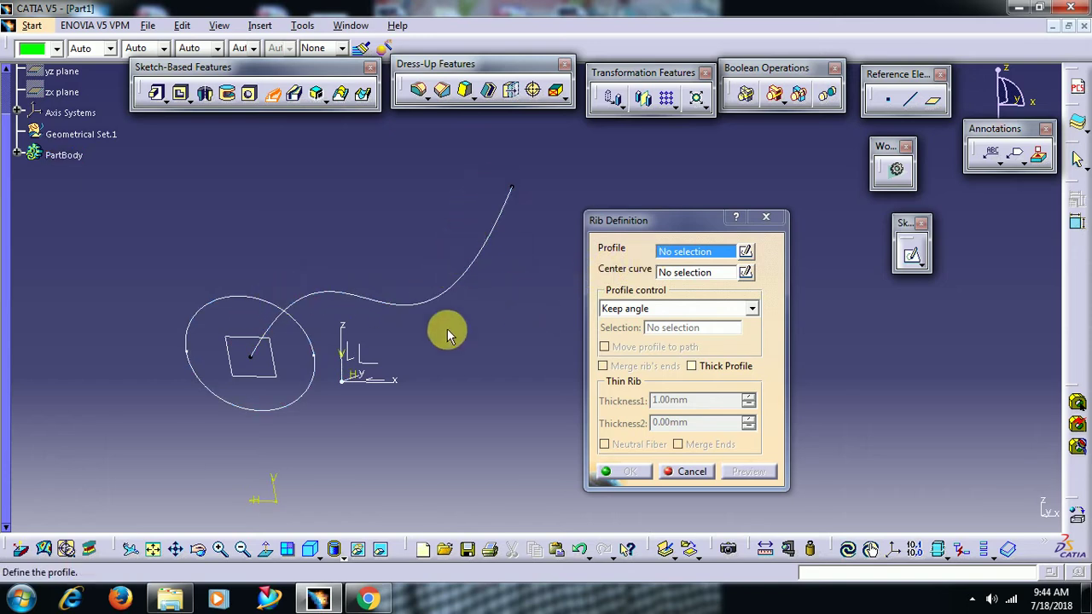
pyautogui.click(304, 382)
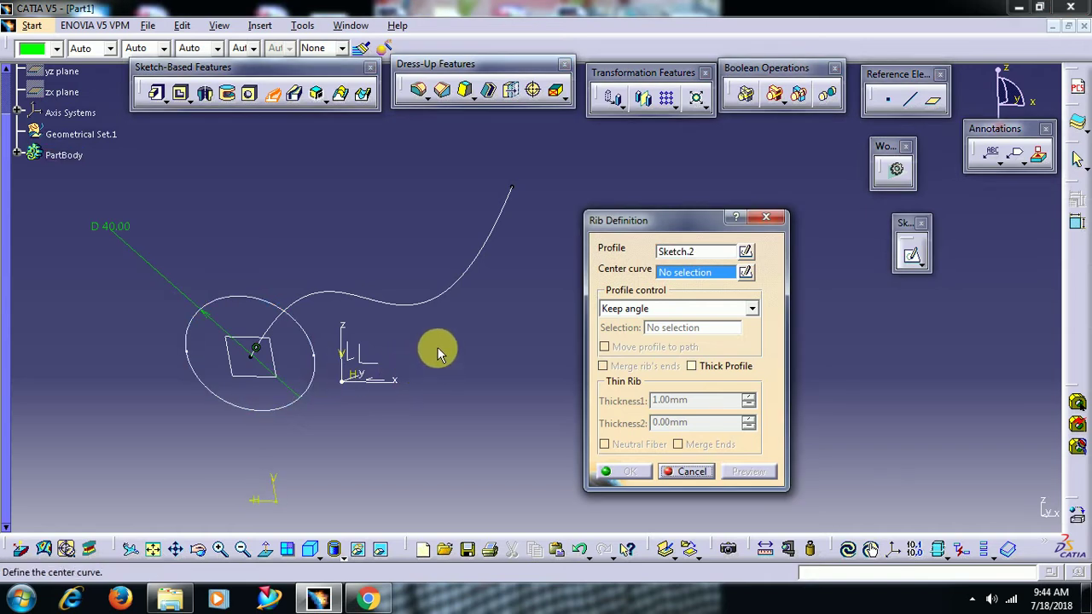
pyautogui.click(415, 303)
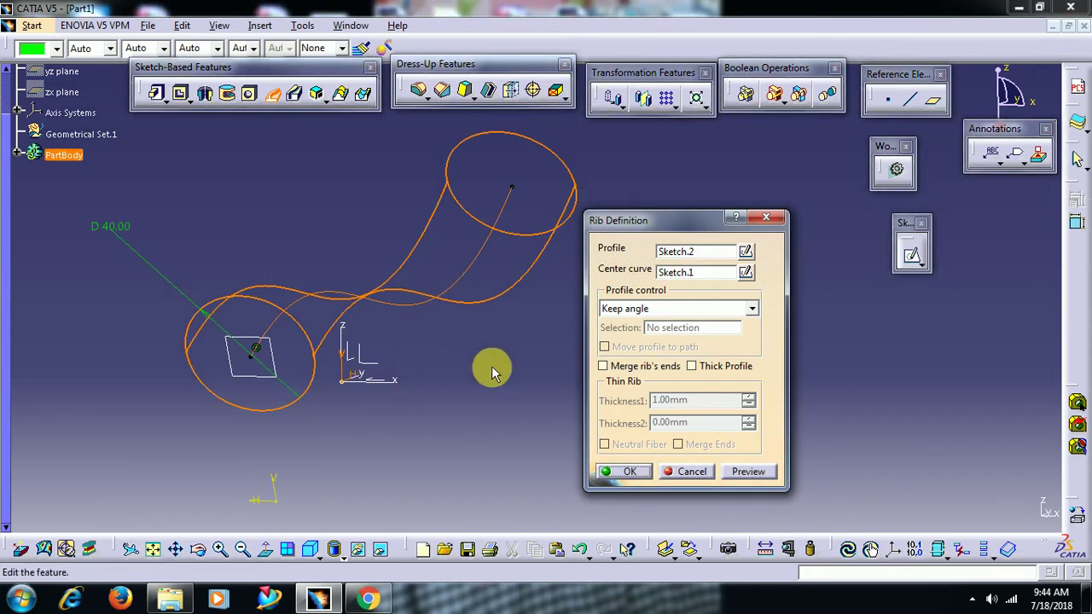
pyautogui.moveTo(491, 366); pyautogui.dragTo(404, 254, button='middle')
pyautogui.click(742, 471)
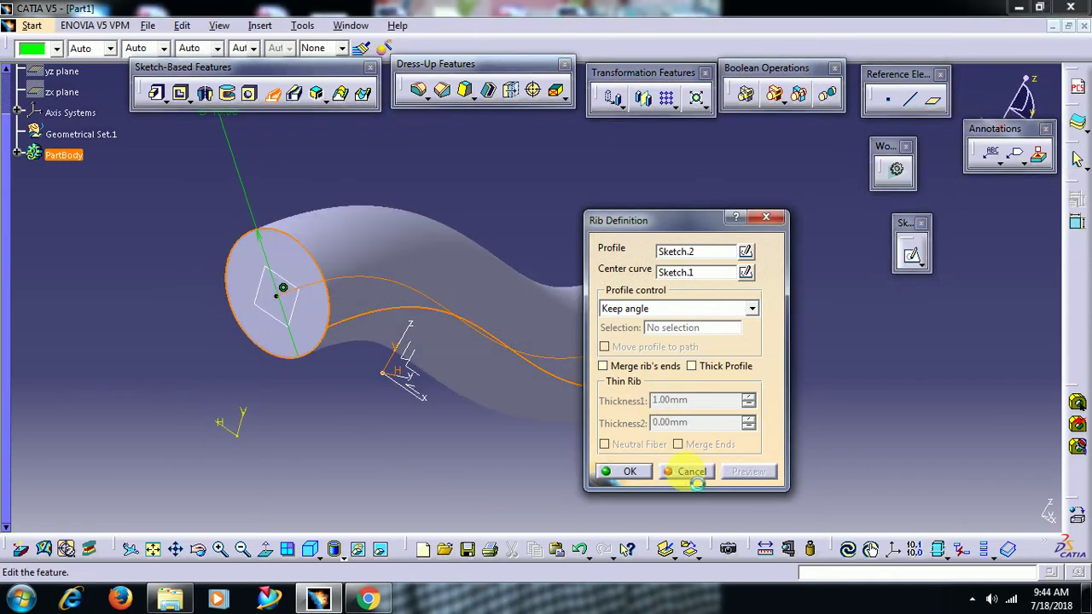
pyautogui.moveTo(458, 292); pyautogui.dragTo(418, 331, button='middle')
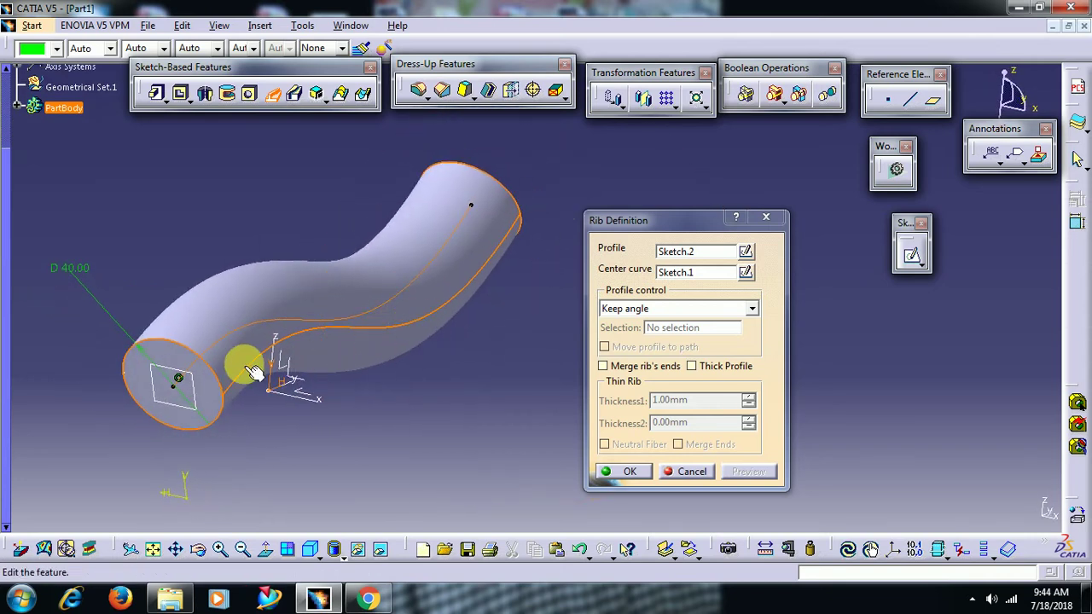
pyautogui.moveTo(183, 361); pyautogui.dragTo(310, 316, button='middle')
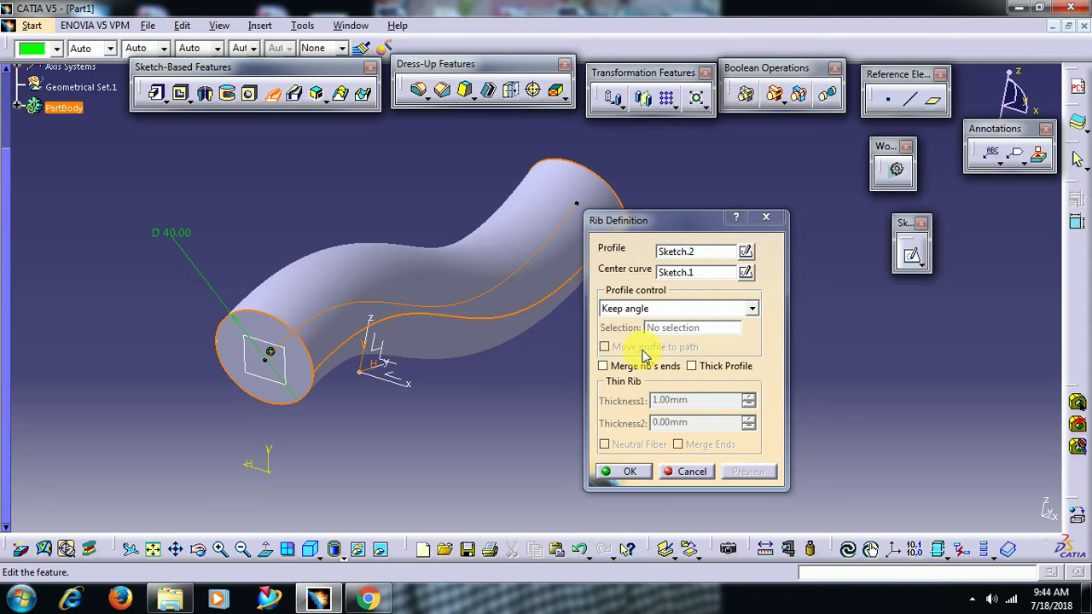
pyautogui.click(692, 366)
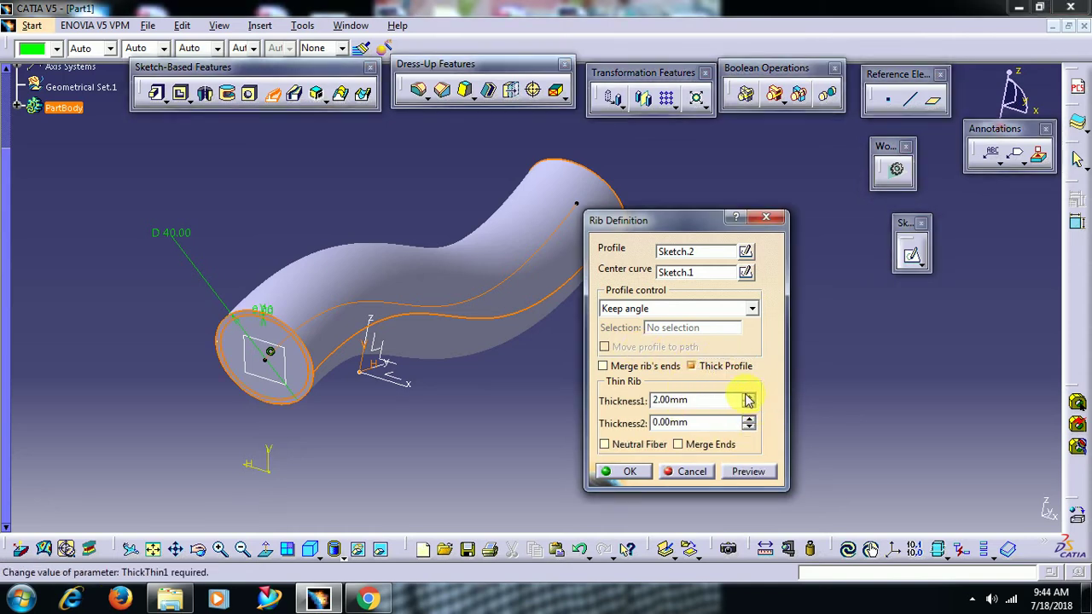
pyautogui.click(629, 470)
pyautogui.moveTo(499, 398); pyautogui.dragTo(465, 409, button='middle')
# Select Rib.1 in the specification tree and bring up the colour choices
pyautogui.click(17, 106)
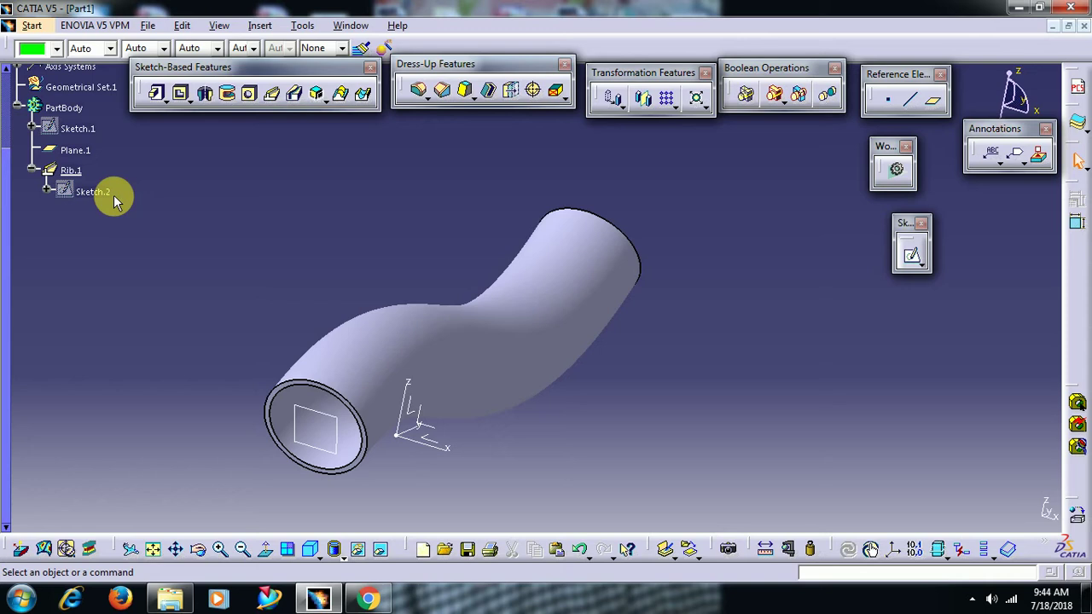
pyautogui.click(73, 169)
pyautogui.click(43, 49)
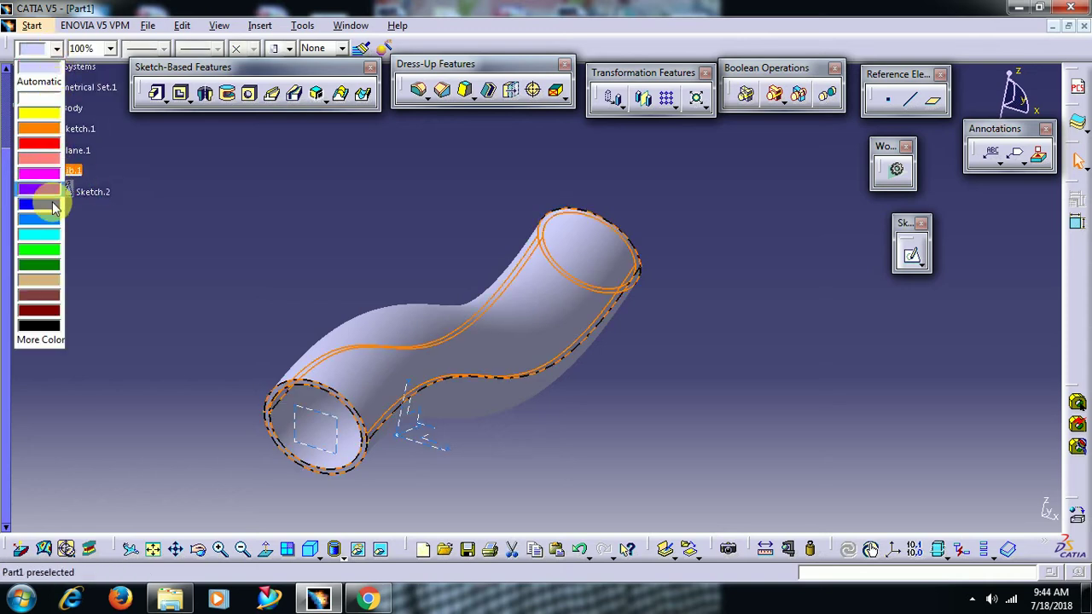
# Colour the tube tan and clear the selection
pyautogui.click(51, 278)
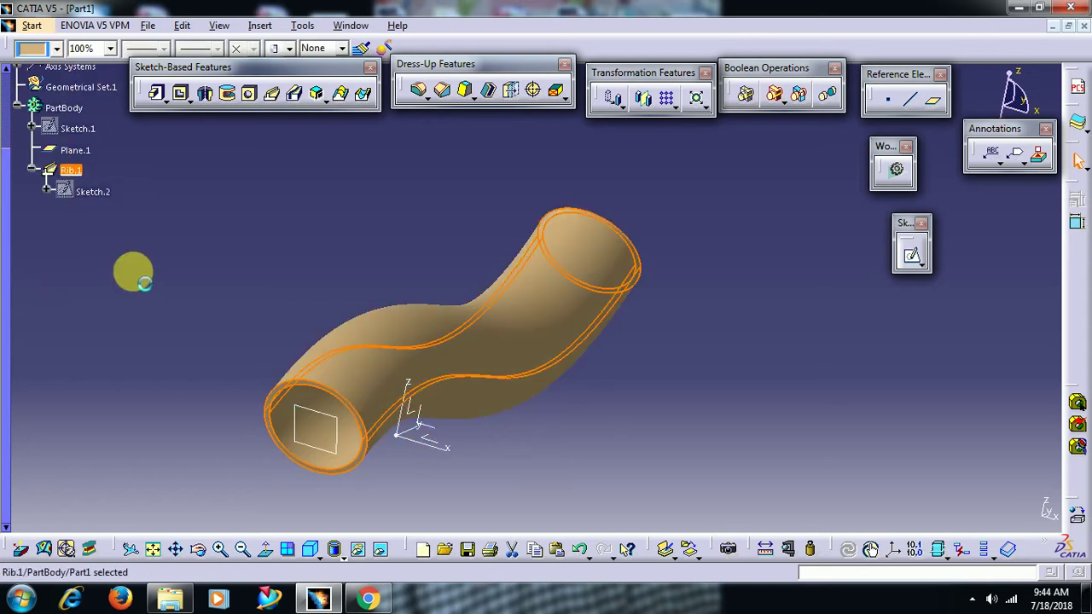
pyautogui.click(560, 187)
pyautogui.moveTo(561, 188)
pyautogui.mouseDown(button='middle')
pyautogui.moveTo(700, 182)
pyautogui.moveTo(487, 244)
pyautogui.moveTo(436, 237)
pyautogui.moveTo(409, 268)
pyautogui.moveTo(423, 245)
pyautogui.moveTo(401, 239)
pyautogui.mouseUp(button='middle')
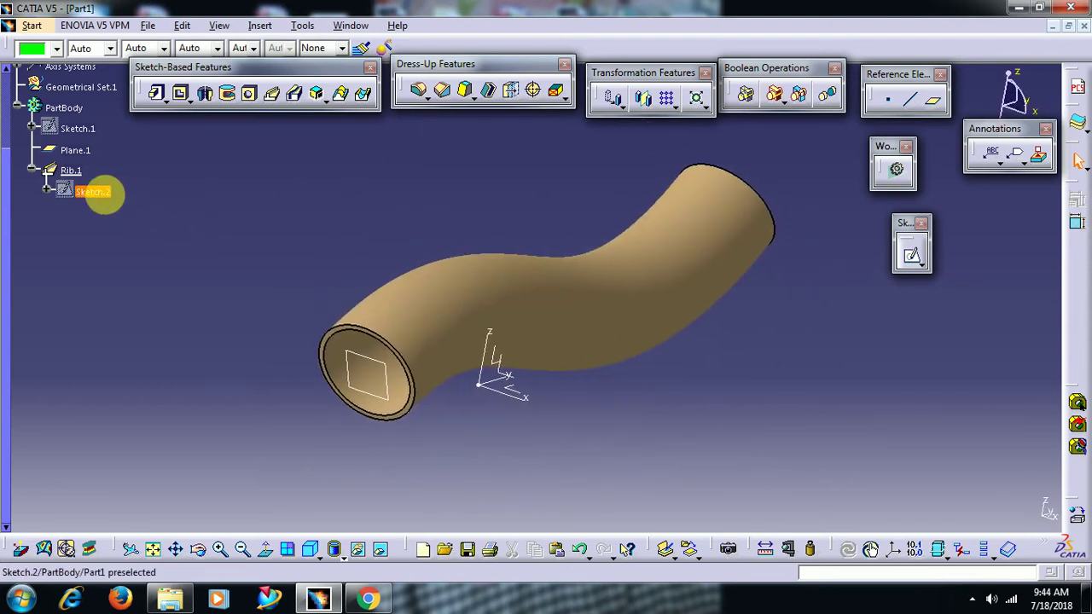
# Show the hidden spline Sketch.1 again and select Plane.1
pyautogui.rightClick(96, 191)
pyautogui.rightClick(84, 126)
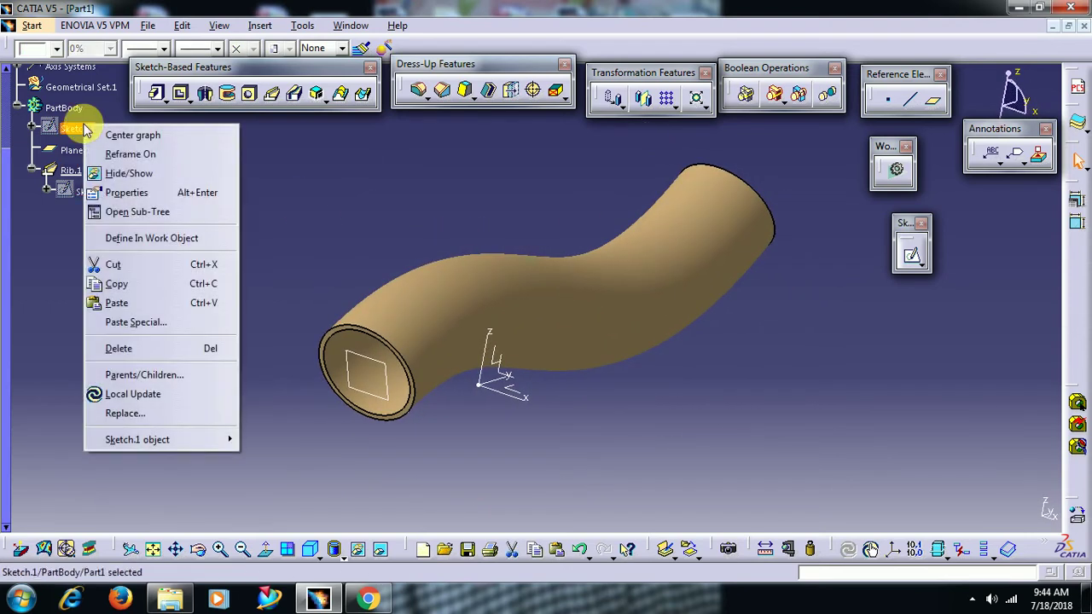
pyautogui.click(127, 175)
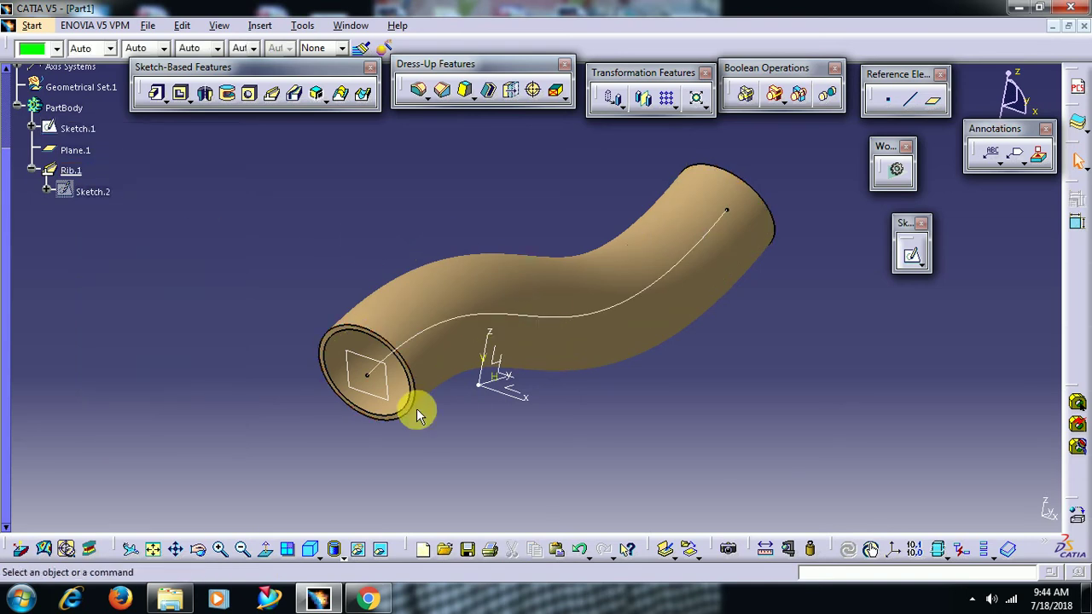
pyautogui.click(378, 388)
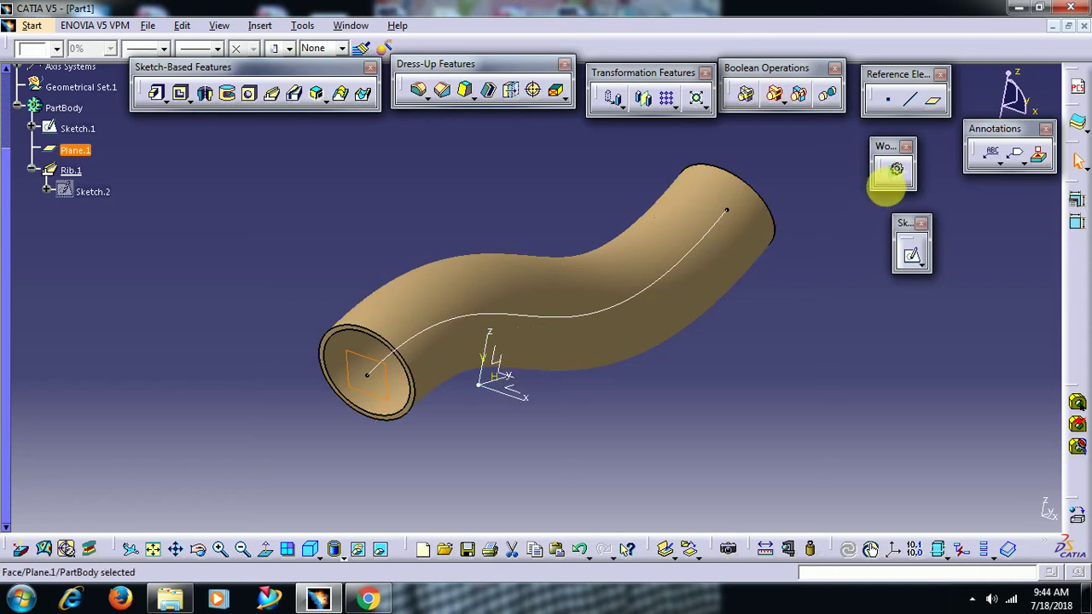
# Draw a horizontal line across the profile in a new Sketch.3 on Plane.1
pyautogui.click(913, 254)
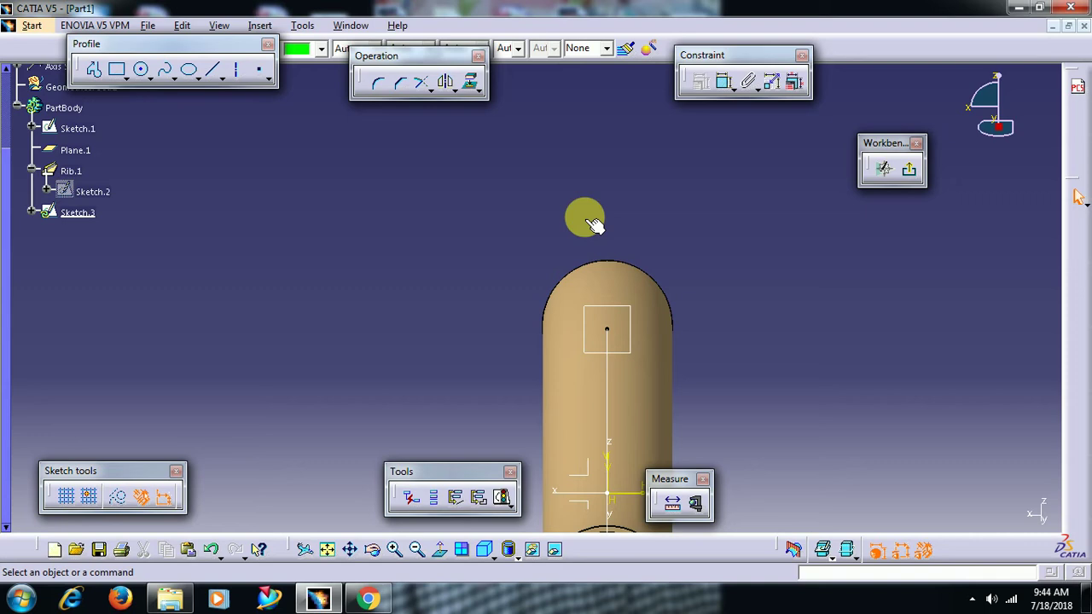
pyautogui.click(213, 70)
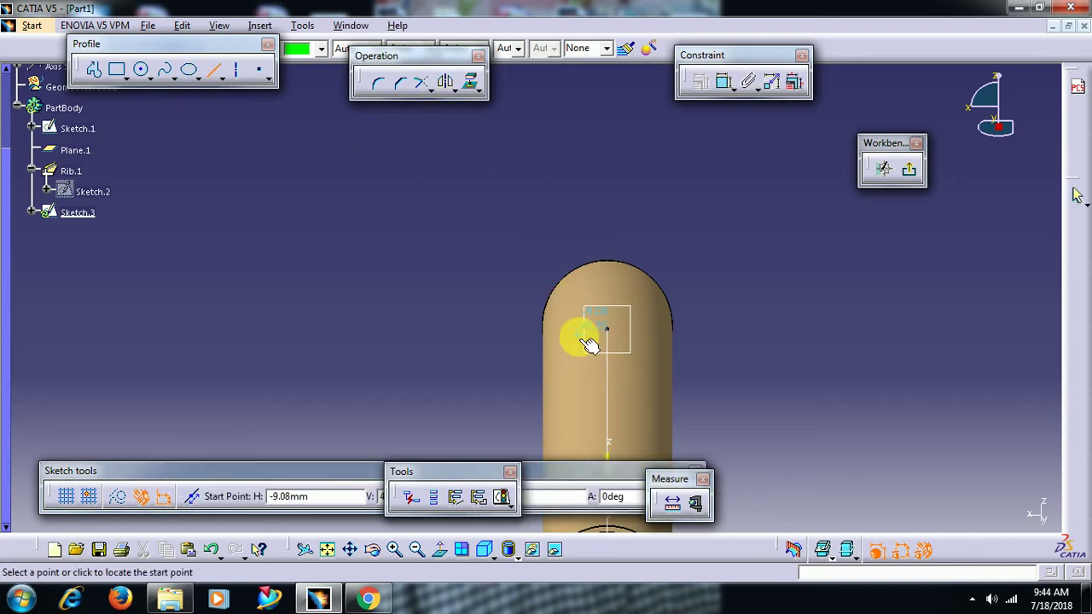
pyautogui.click(569, 329)
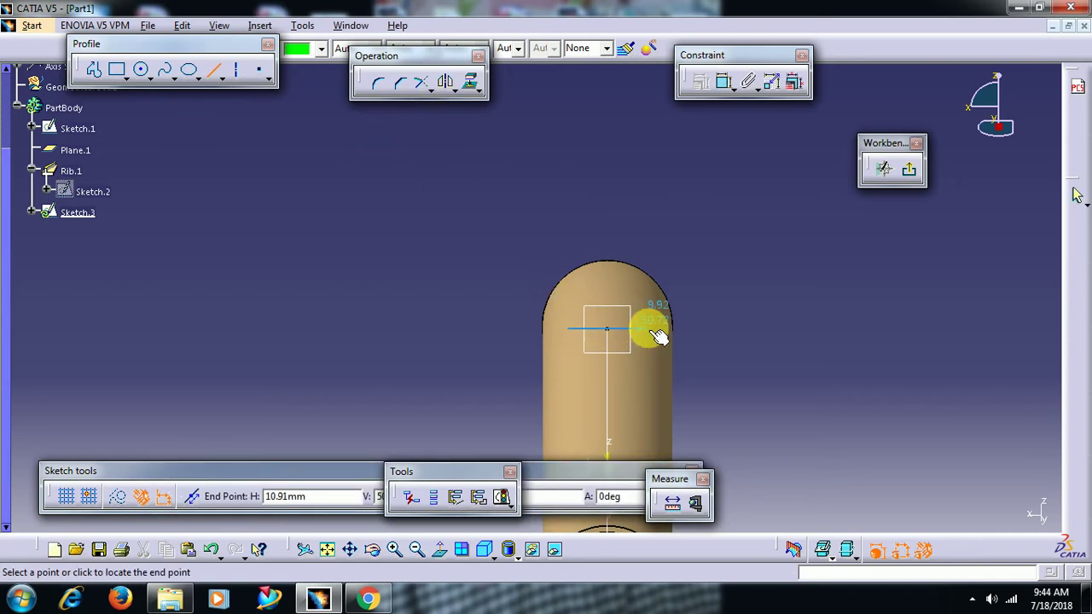
pyautogui.click(655, 333)
pyautogui.click(909, 169)
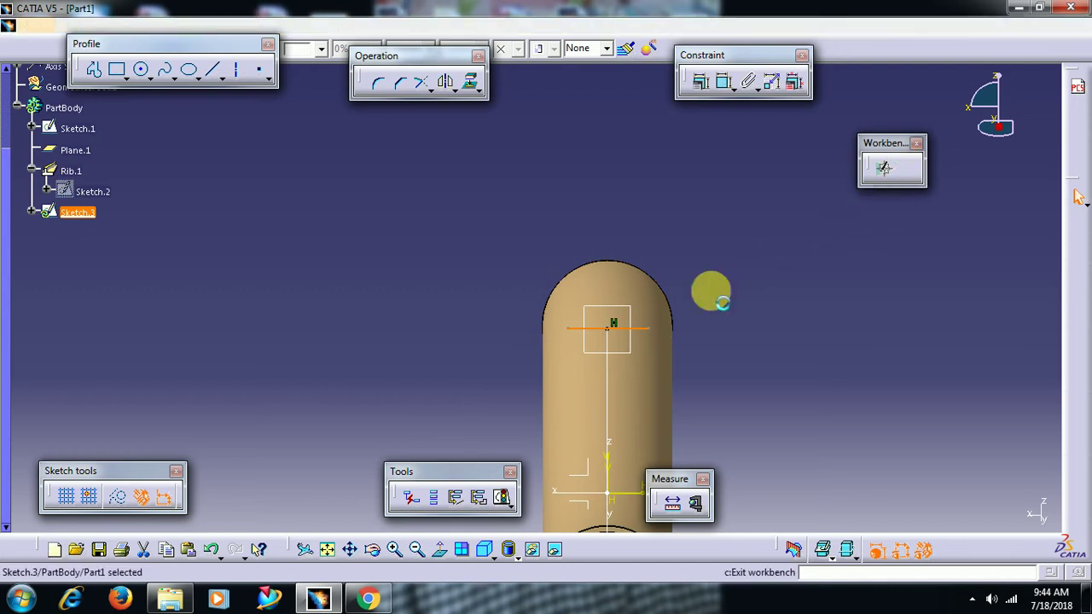
pyautogui.moveTo(641, 361)
pyautogui.mouseDown(button='middle')
pyautogui.moveTo(583, 398)
pyautogui.moveTo(636, 324)
pyautogui.moveTo(650, 356)
pyautogui.moveTo(639, 347)
pyautogui.moveTo(558, 358)
pyautogui.moveTo(640, 376)
pyautogui.moveTo(629, 349)
pyautogui.mouseUp(button='middle')
# Change Rib.1's wall thickness to 1 mm
pyautogui.click(419, 275)
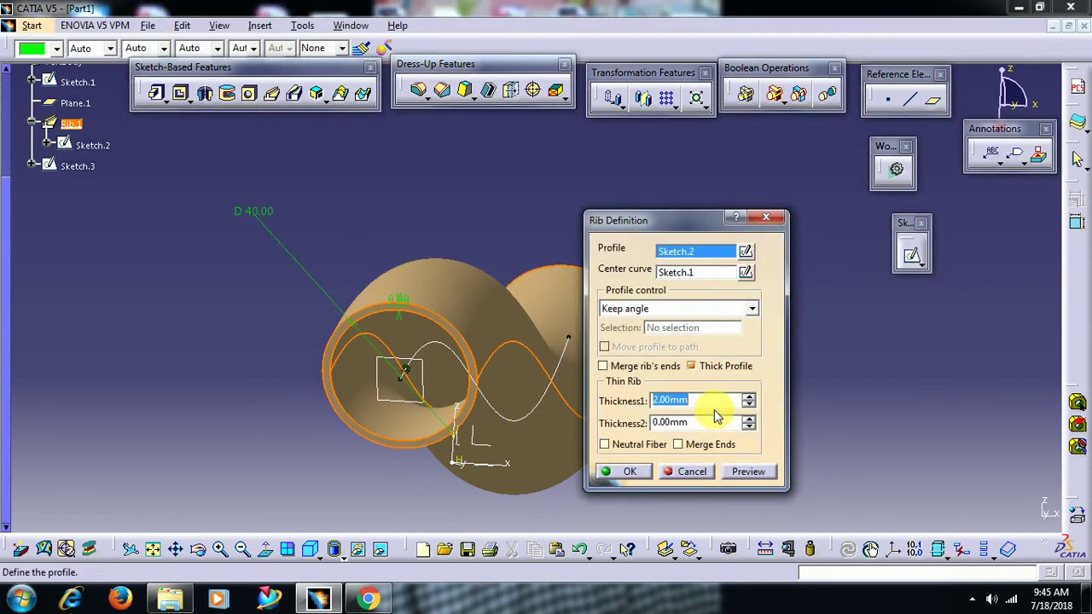
pyautogui.write('1')
pyautogui.click(629, 471)
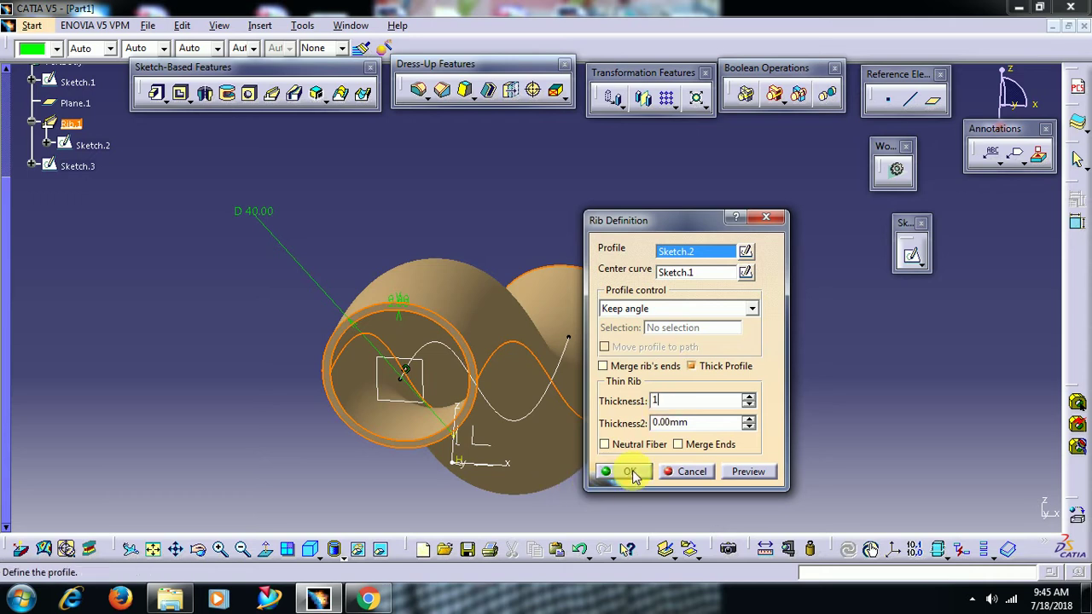
pyautogui.moveTo(609, 285); pyautogui.dragTo(438, 361, button='middle')
# Clear the selection and show the spline Sketch.1 again
pyautogui.click(208, 252)
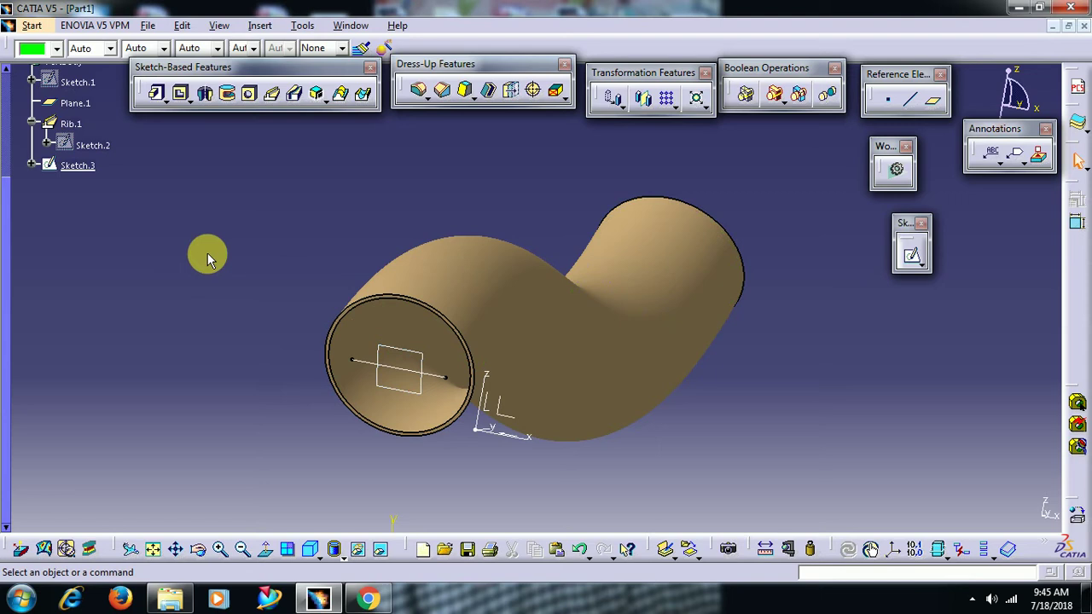
pyautogui.rightClick(86, 85)
pyautogui.click(94, 125)
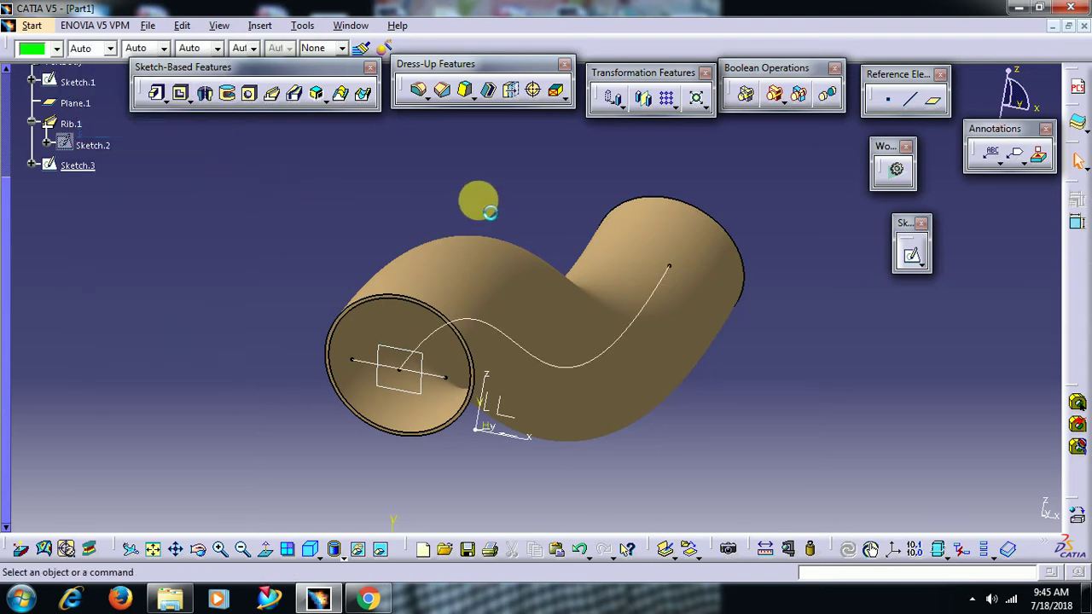
pyautogui.moveTo(542, 295)
pyautogui.mouseDown(button='middle')
pyautogui.moveTo(446, 341)
pyautogui.moveTo(520, 282)
pyautogui.moveTo(546, 346)
pyautogui.mouseUp(button='middle')
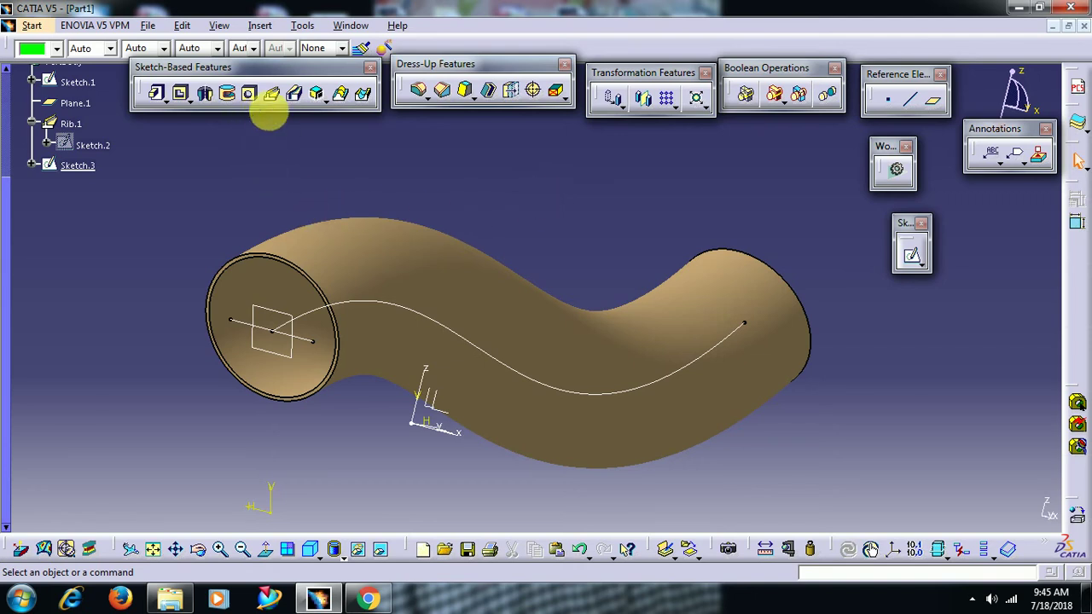
# Start Rib.2 with Sketch.3 as profile and the tube's circle as centre curve, triggering a twist error
pyautogui.click(269, 94)
pyautogui.moveTo(534, 215)
pyautogui.keyDown('ctrl'); pyautogui.mouseDown(button='middle')
pyautogui.moveTo(543, 290)
pyautogui.moveTo(451, 297)
pyautogui.moveTo(470, 330)
pyautogui.moveTo(522, 297)
pyautogui.mouseUp(button='middle'); pyautogui.keyUp('ctrl')
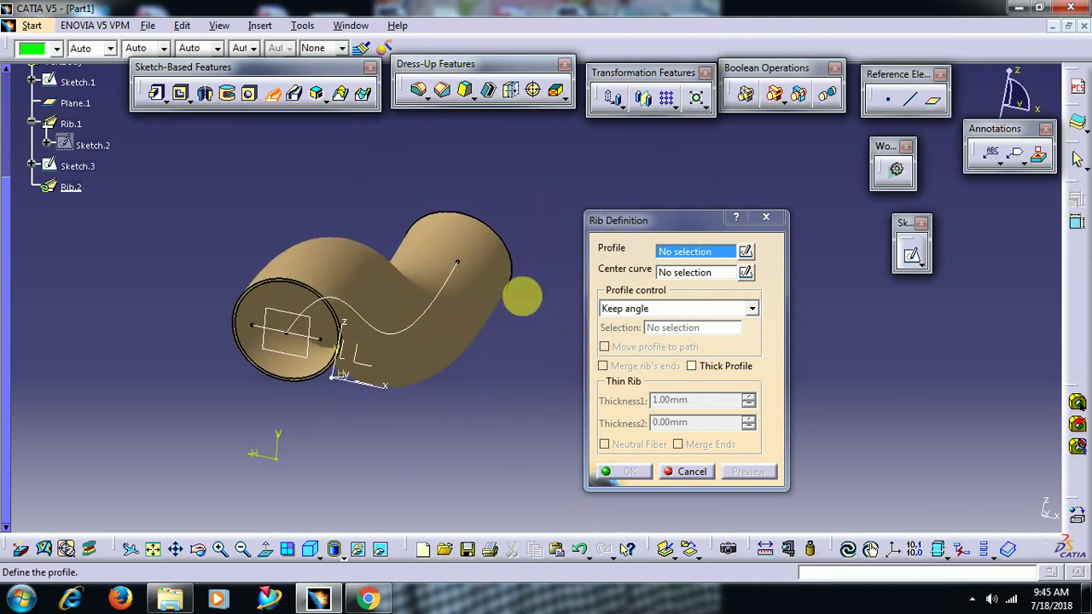
pyautogui.click(670, 334)
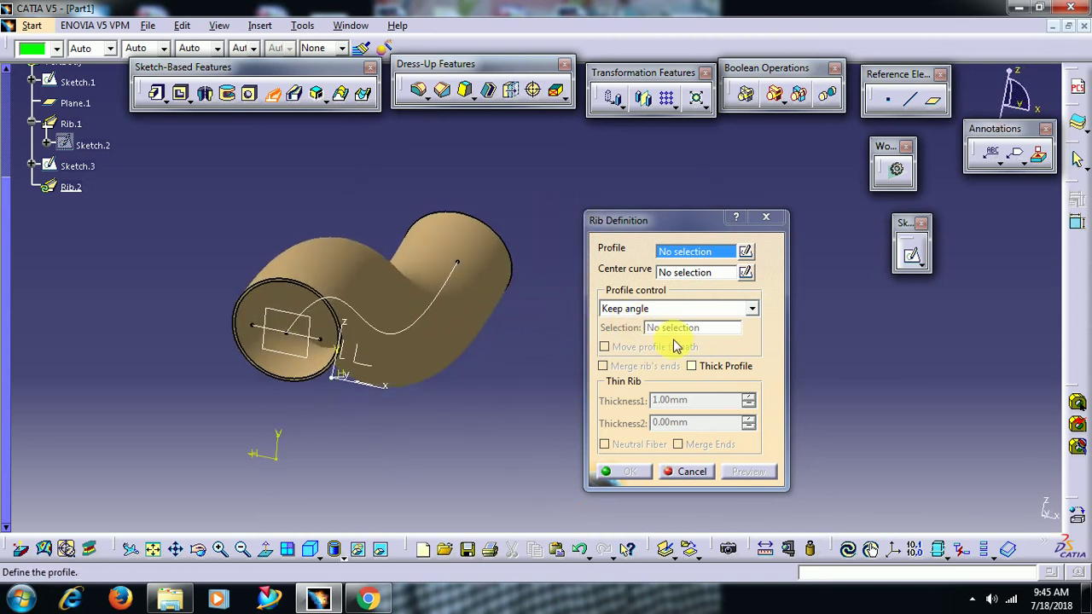
pyautogui.click(319, 346)
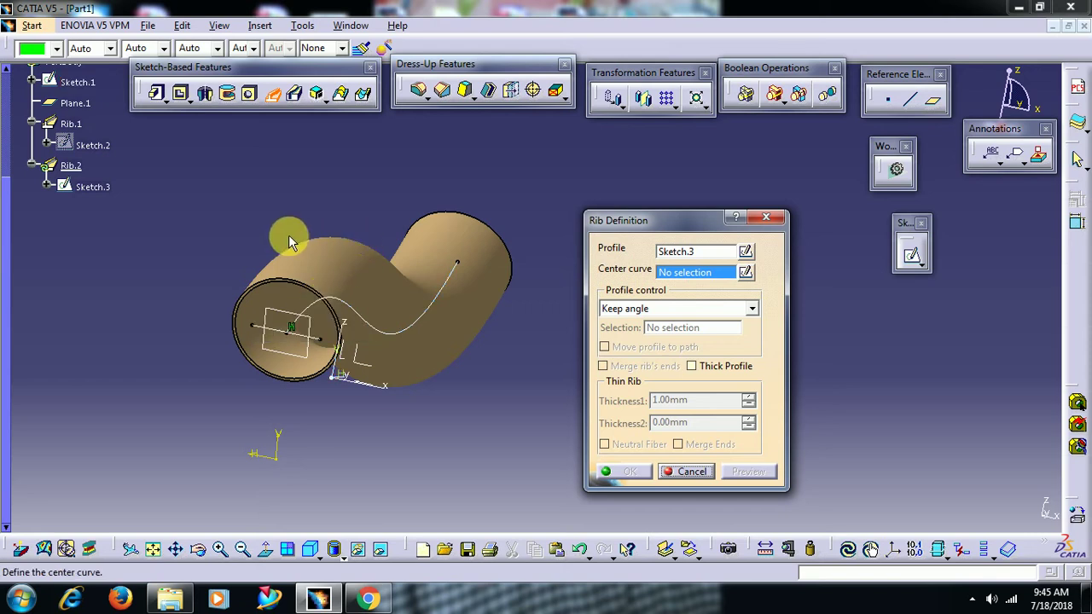
pyautogui.click(307, 311)
# Dismiss the error, sweep along Sketch.1 with Thick Profile on, and preview the 1 mm plate
pyautogui.click(642, 337)
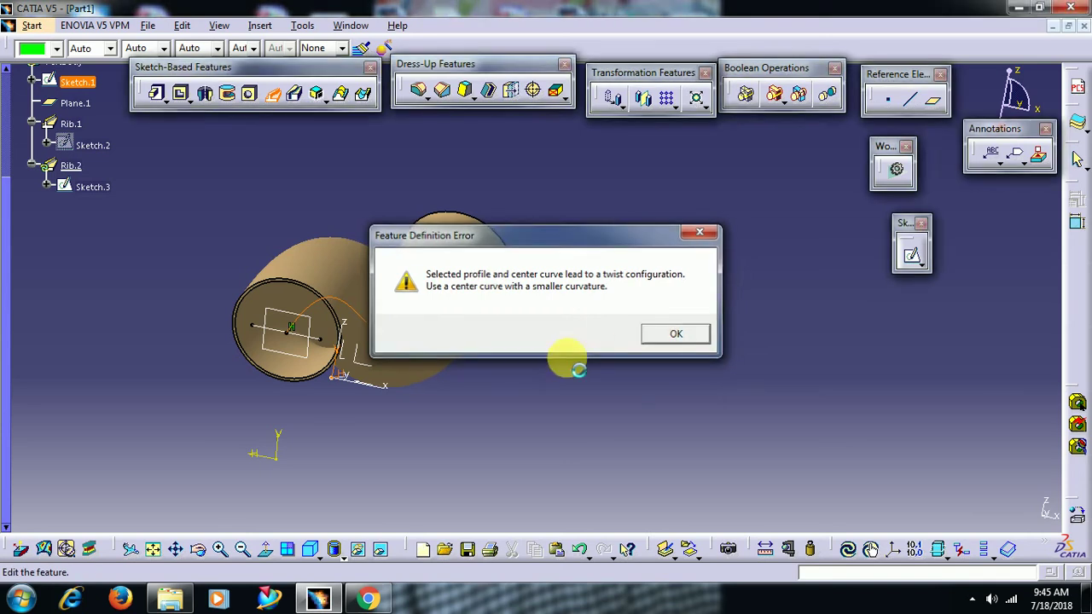
pyautogui.moveTo(457, 341); pyautogui.dragTo(467, 367, button='middle')
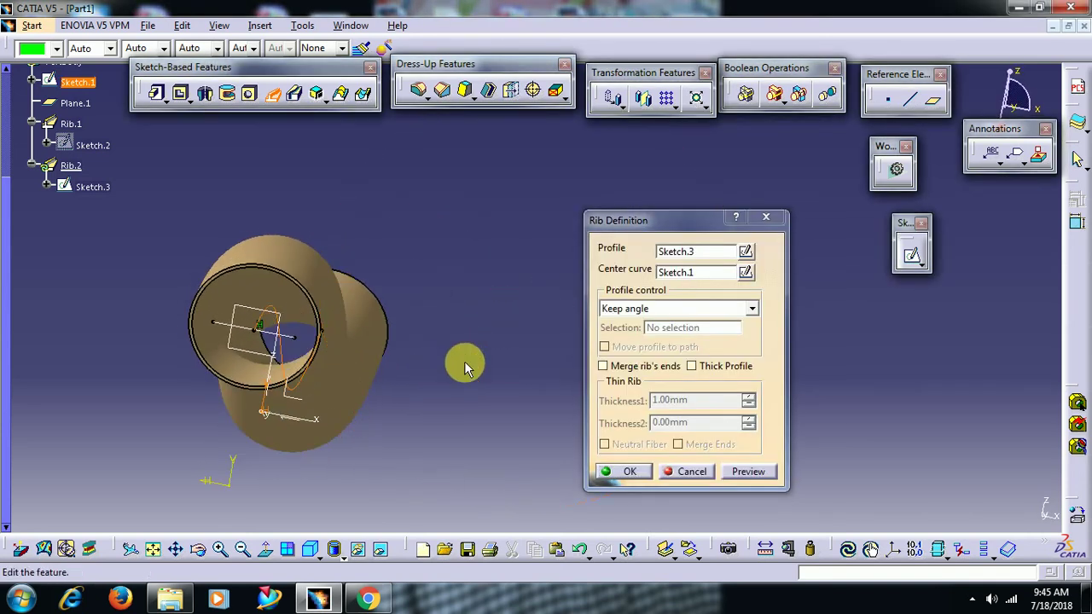
pyautogui.click(715, 366)
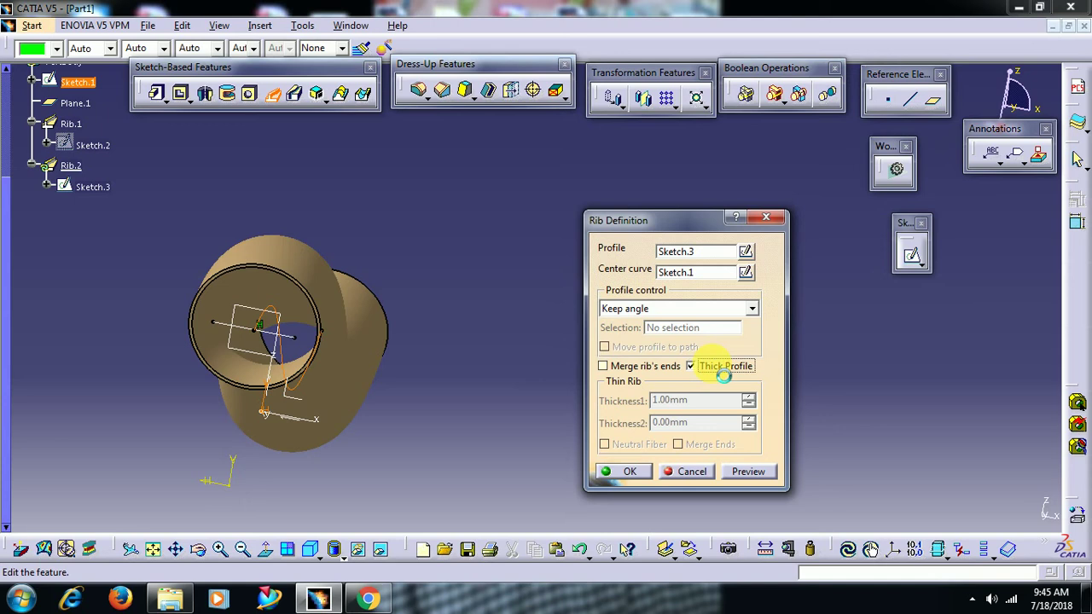
pyautogui.moveTo(450, 334); pyautogui.dragTo(588, 286, button='middle')
pyautogui.click(745, 471)
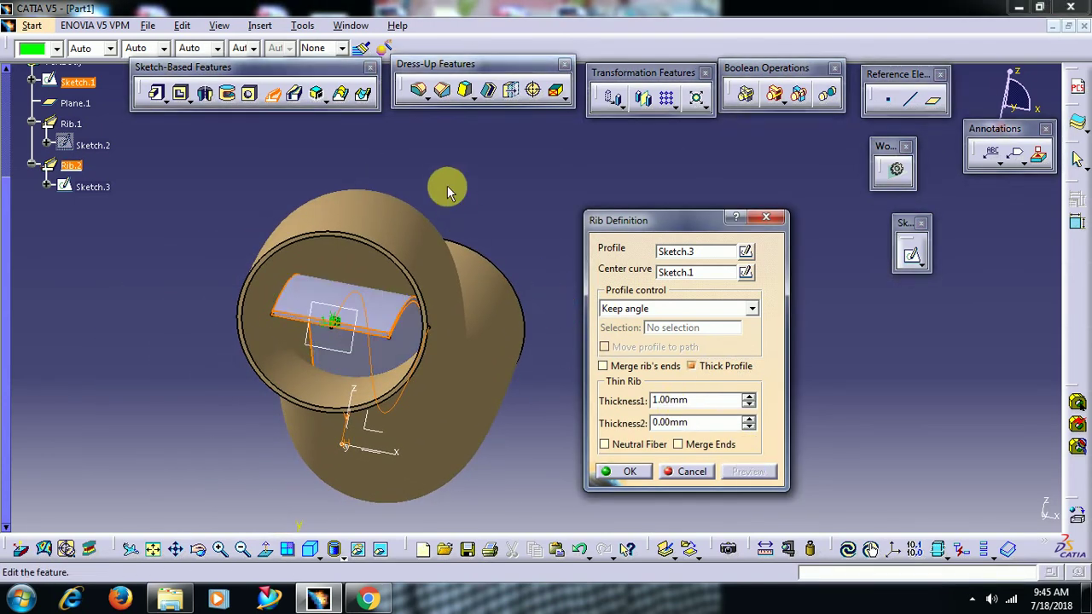
pyautogui.moveTo(444, 185); pyautogui.dragTo(314, 304, button='middle')
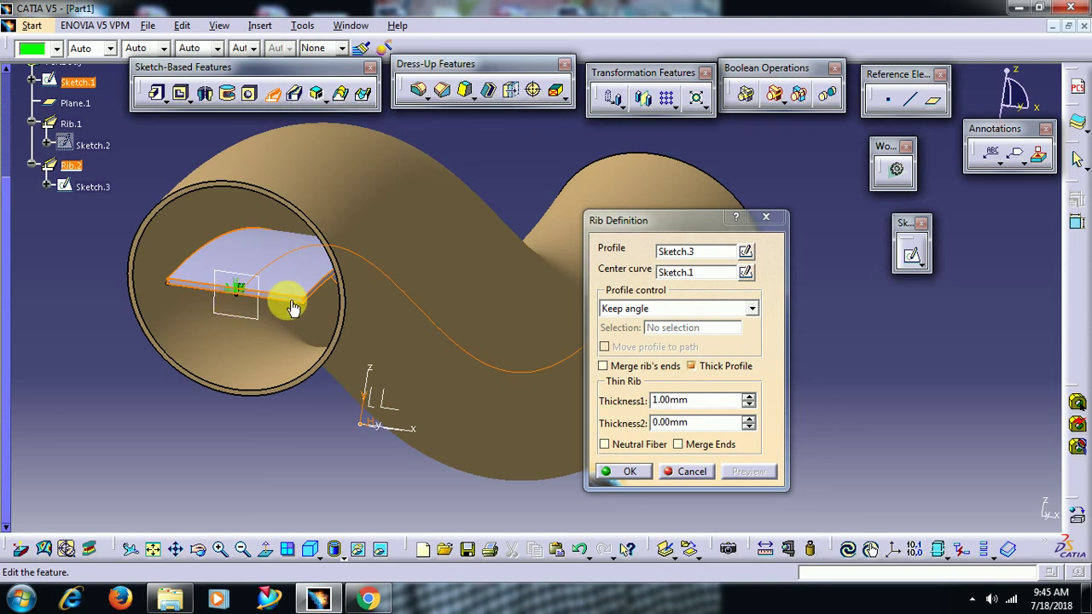
pyautogui.moveTo(353, 226); pyautogui.dragTo(358, 192, button='middle')
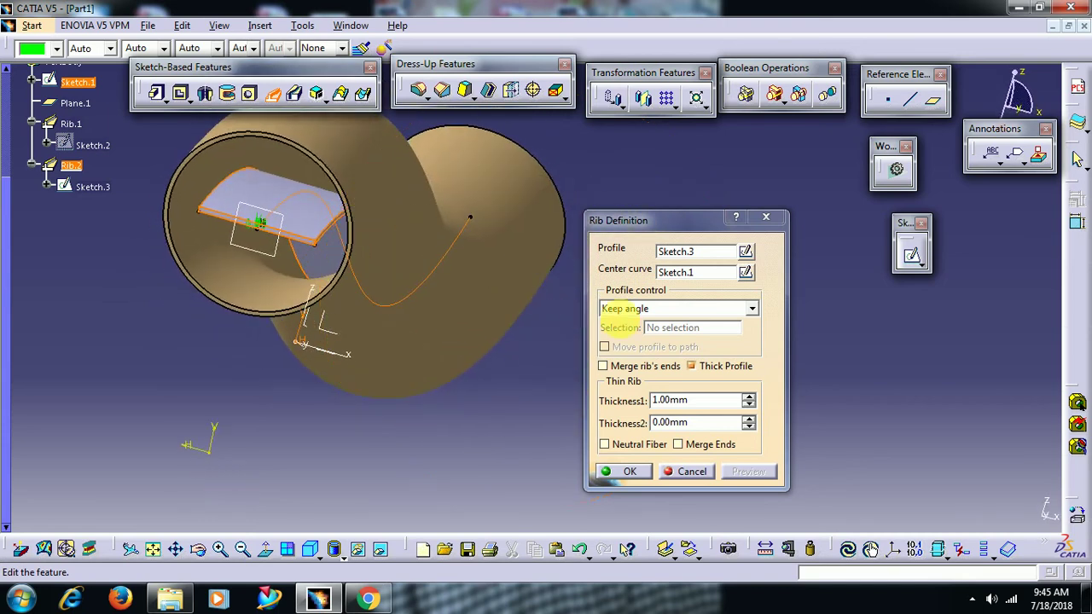
# Set Rib.2's Thickness1 to 2 mm with Neutral Fiber, preview, and create it
pyautogui.click(756, 400)
pyautogui.click(756, 399)
pyautogui.moveTo(446, 271); pyautogui.dragTo(491, 306, button='middle')
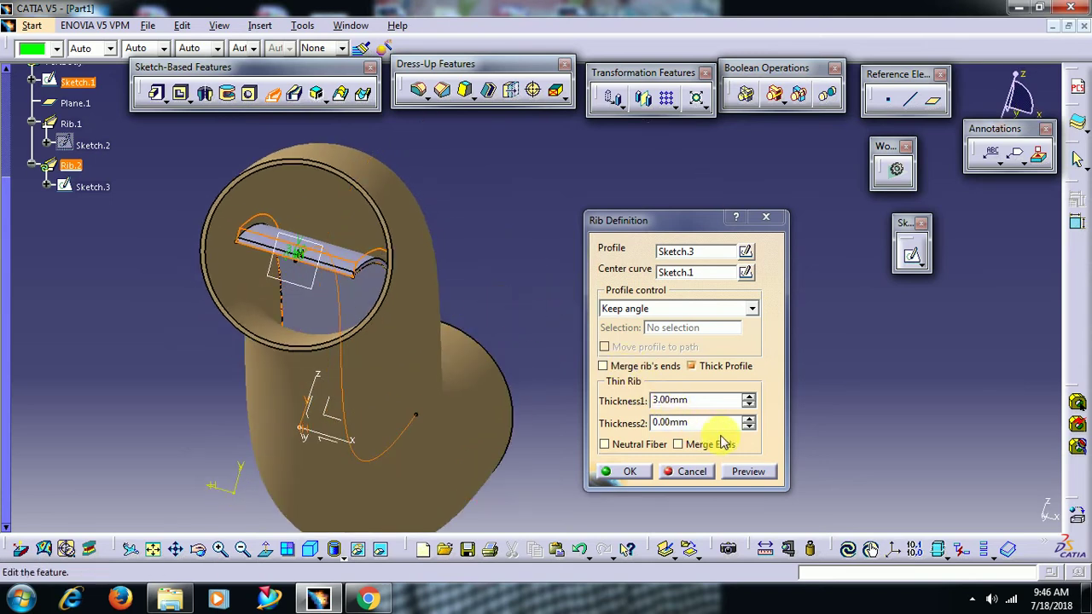
pyautogui.click(749, 421)
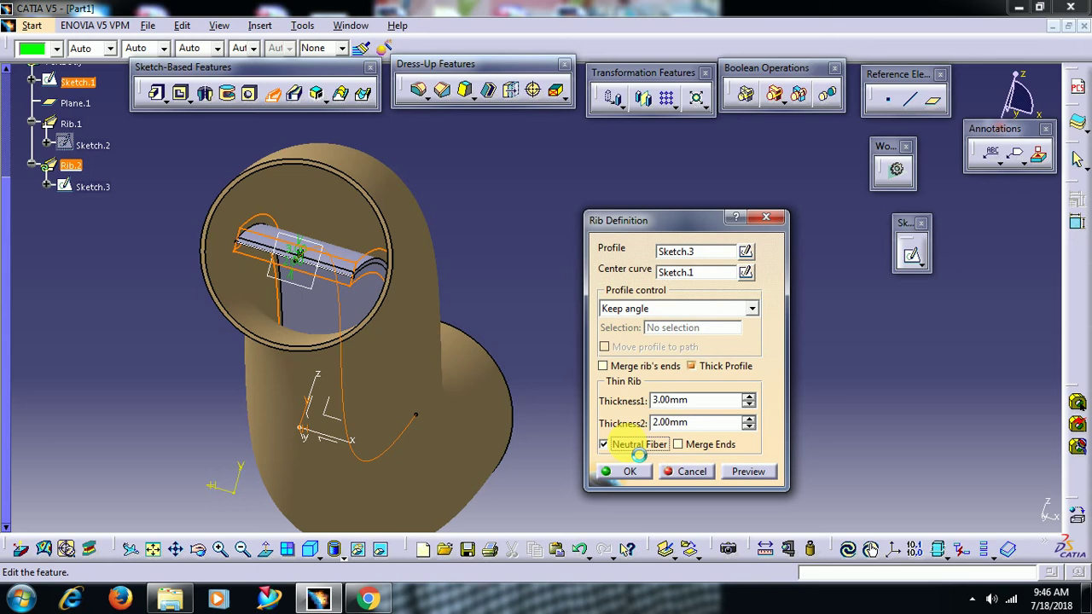
pyautogui.moveTo(683, 401); pyautogui.dragTo(604, 399)
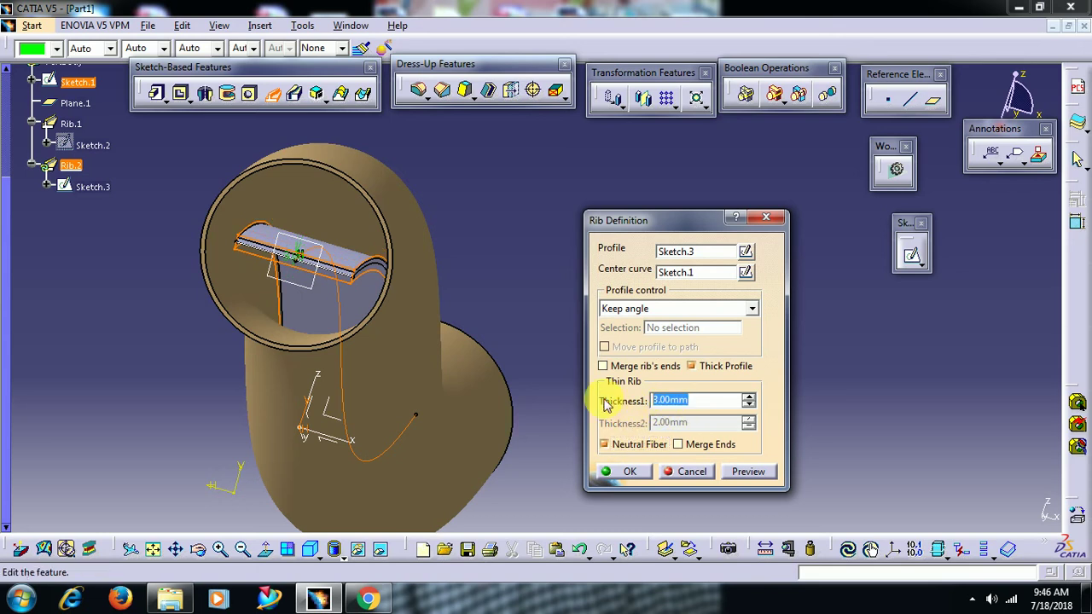
pyautogui.click(747, 474)
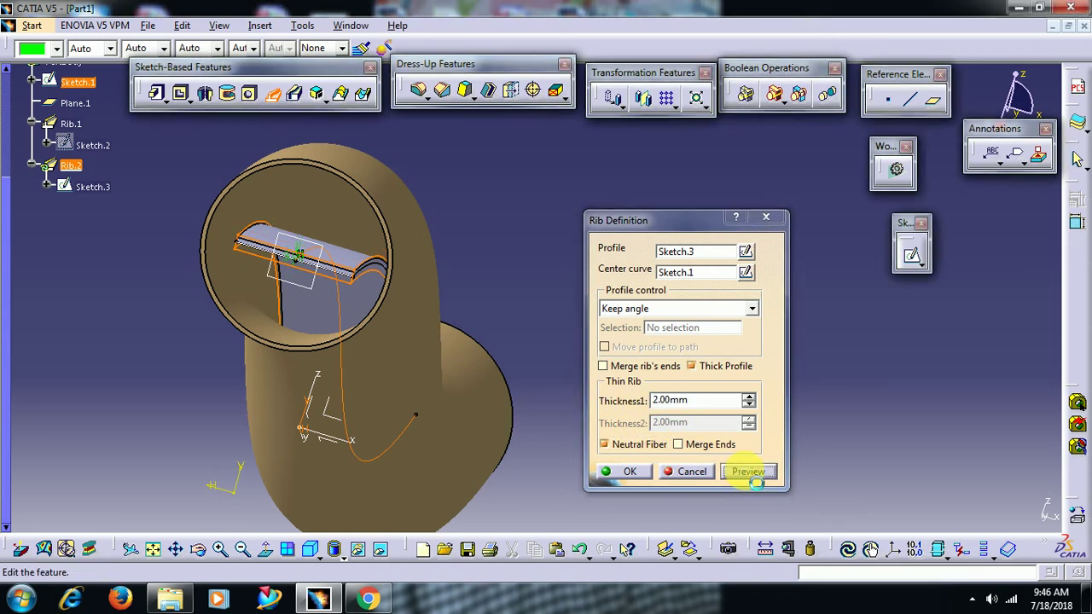
pyautogui.click(625, 472)
pyautogui.moveTo(404, 216); pyautogui.dragTo(370, 299, button='middle')
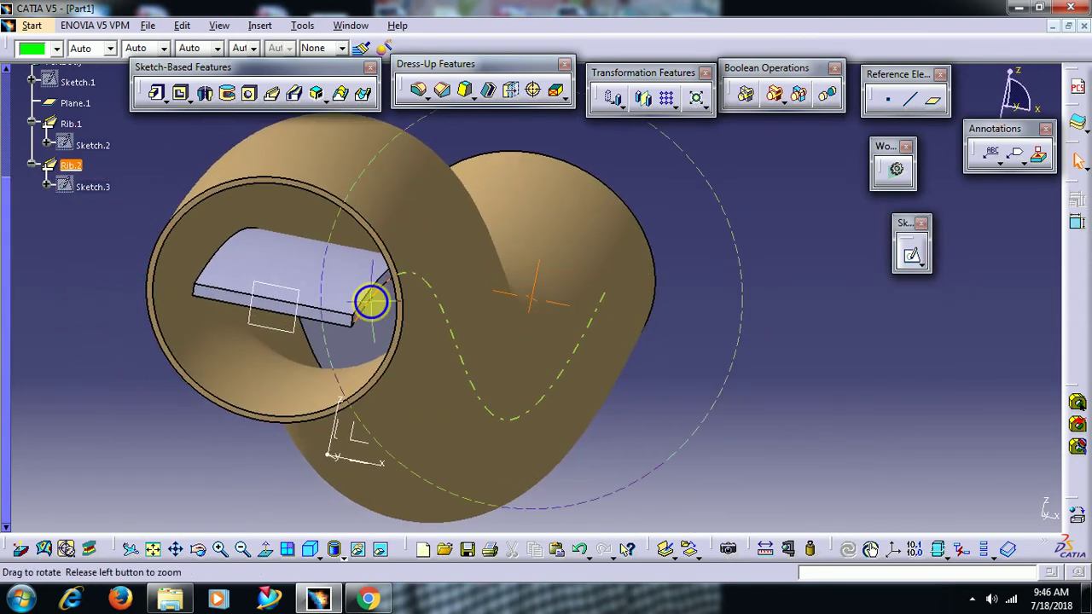
# Turn on Merge Ends for Rib.2's 2 mm thin rib so it joins the tube walls
pyautogui.doubleClick(319, 279)
pyautogui.click(708, 400)
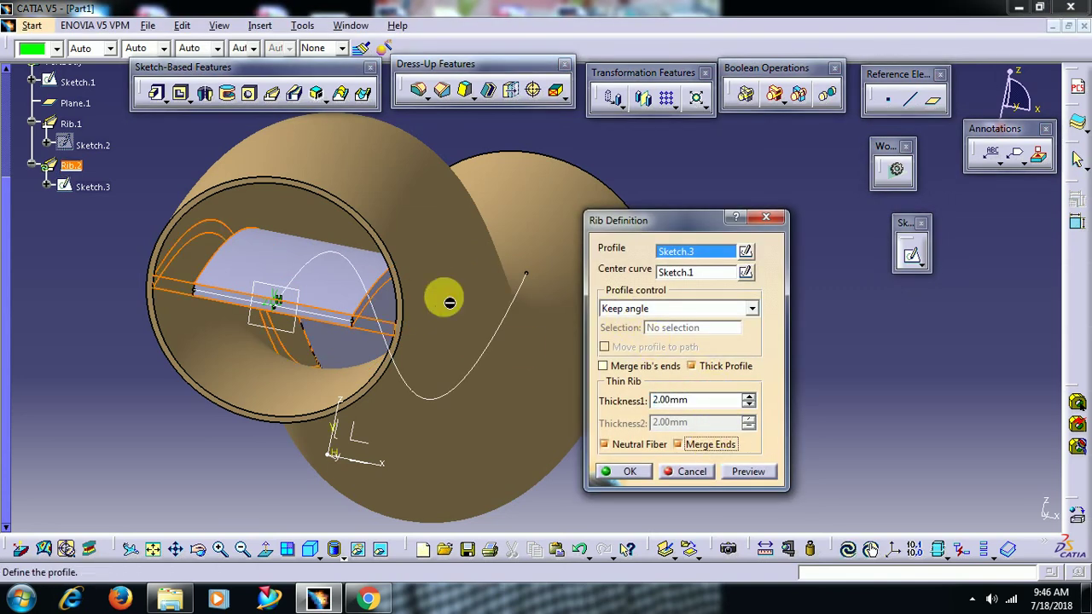
pyautogui.moveTo(449, 302); pyautogui.dragTo(452, 273, button='middle')
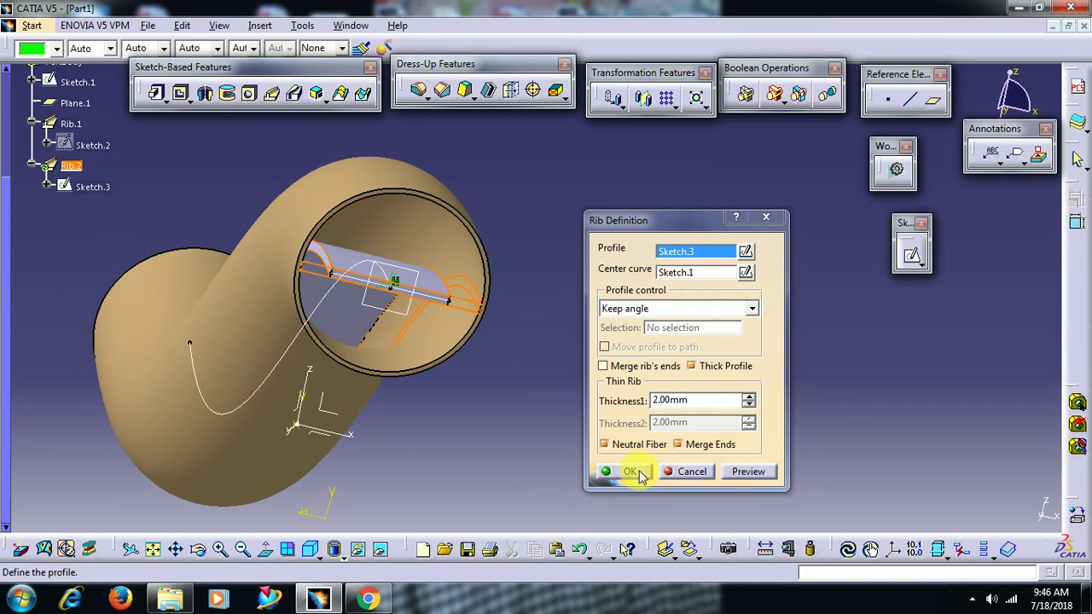
pyautogui.moveTo(529, 200); pyautogui.dragTo(431, 272, button='middle')
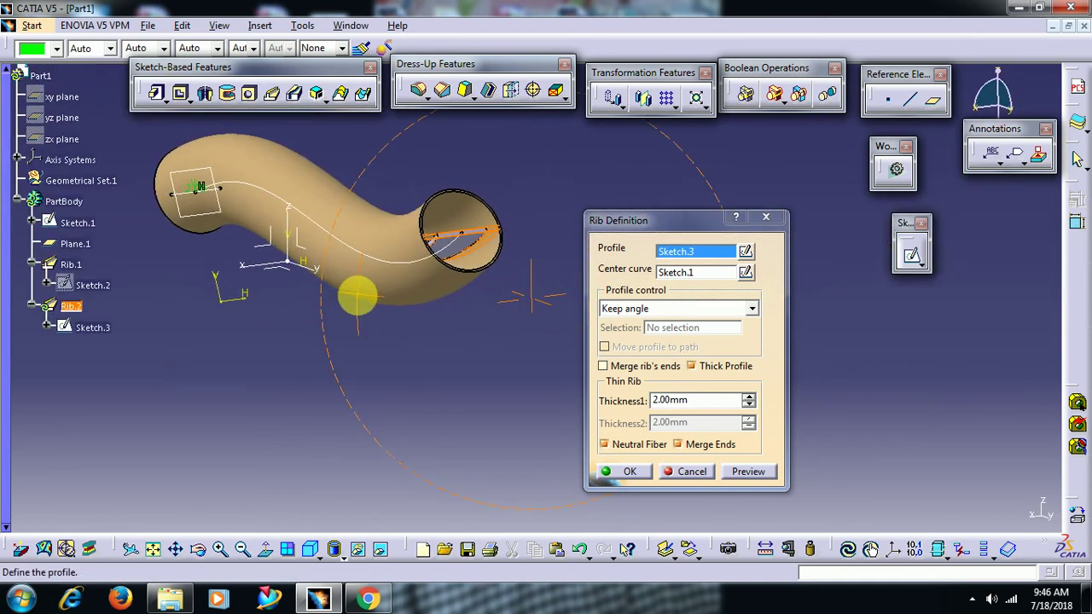
pyautogui.click(642, 473)
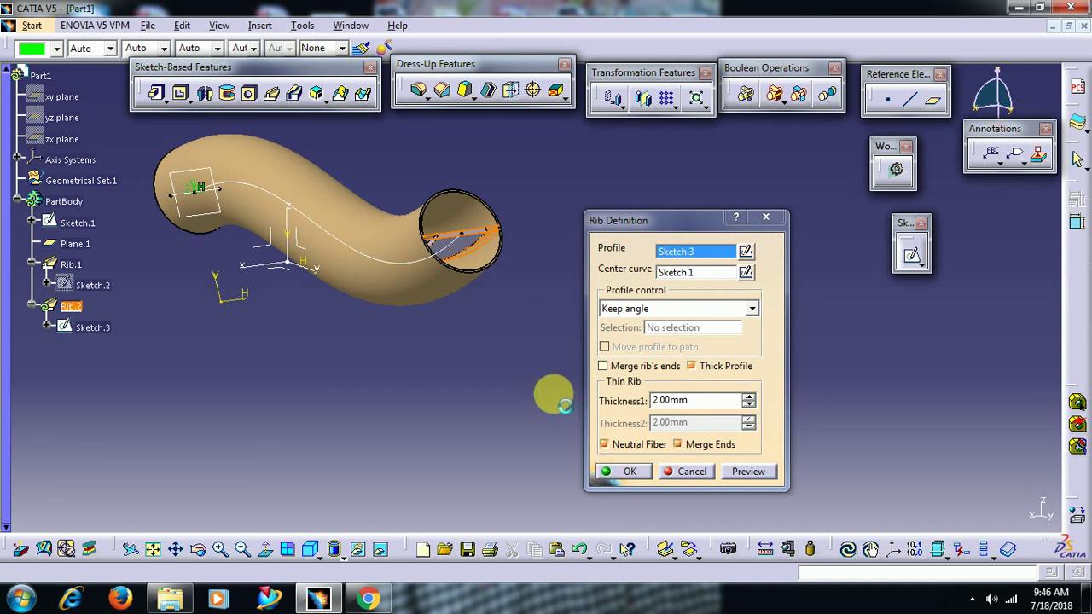
# Dismiss the rib warnings and colour Rib.2 blue from the Graphic Properties colour list
pyautogui.click(1015, 506)
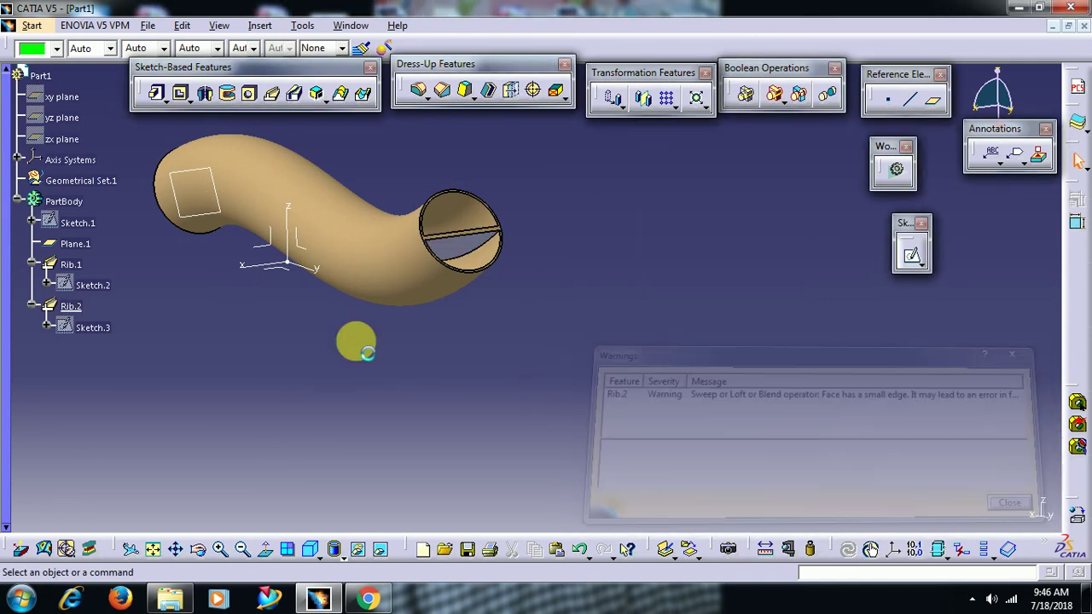
pyautogui.moveTo(186, 275); pyautogui.dragTo(439, 324, button='middle')
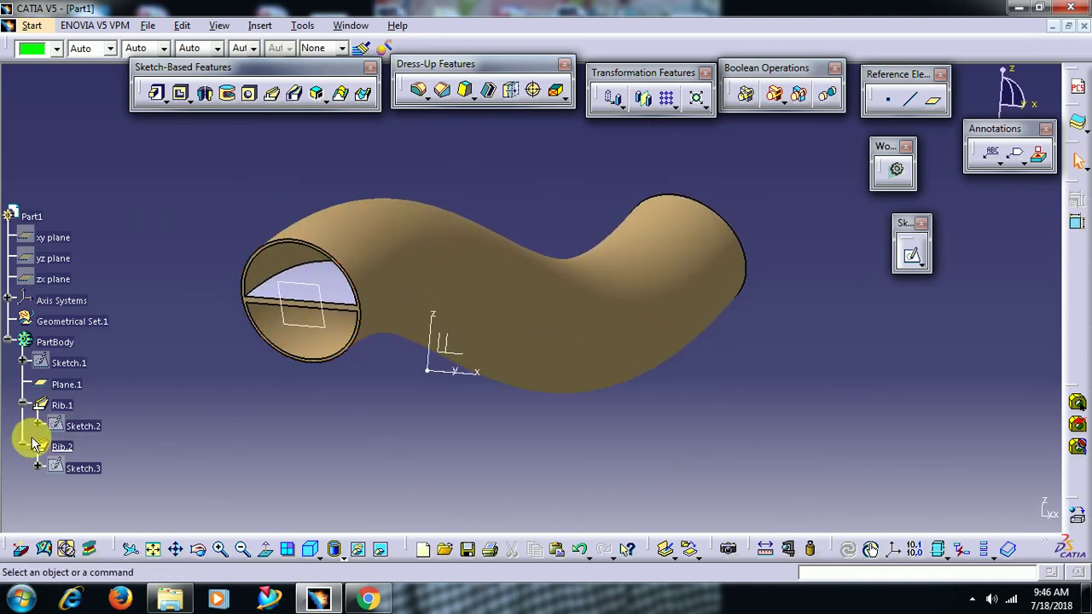
pyautogui.click(58, 446)
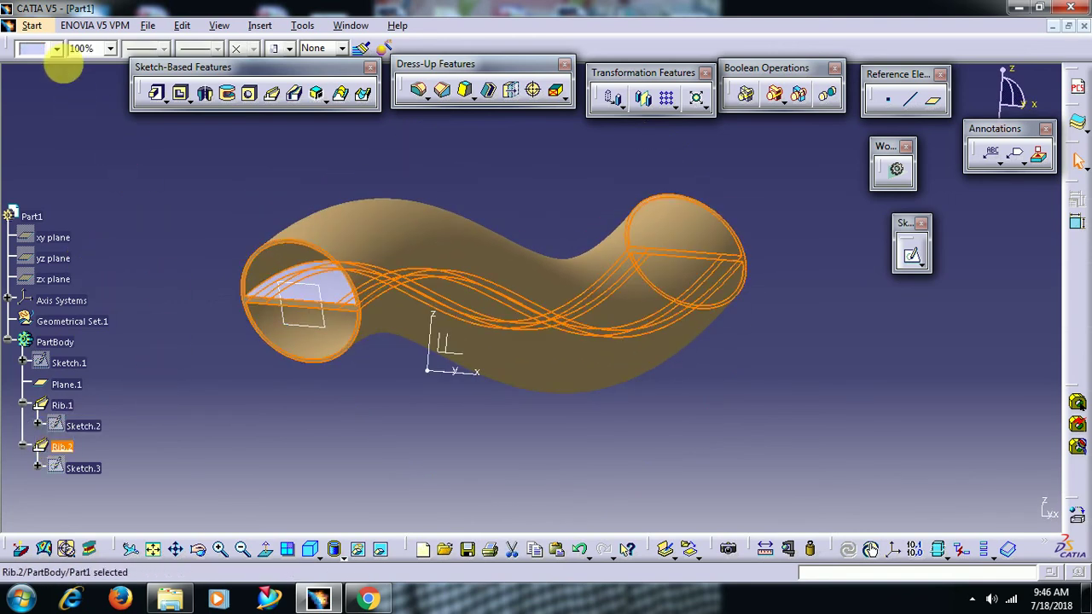
pyautogui.click(56, 49)
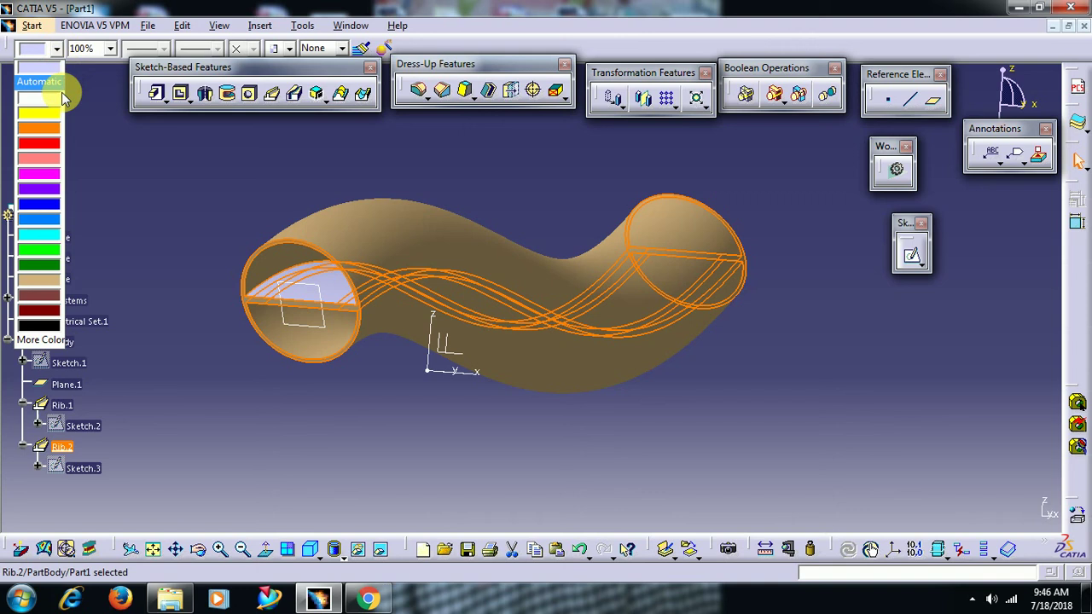
pyautogui.click(52, 220)
pyautogui.moveTo(178, 216); pyautogui.dragTo(401, 281, button='middle')
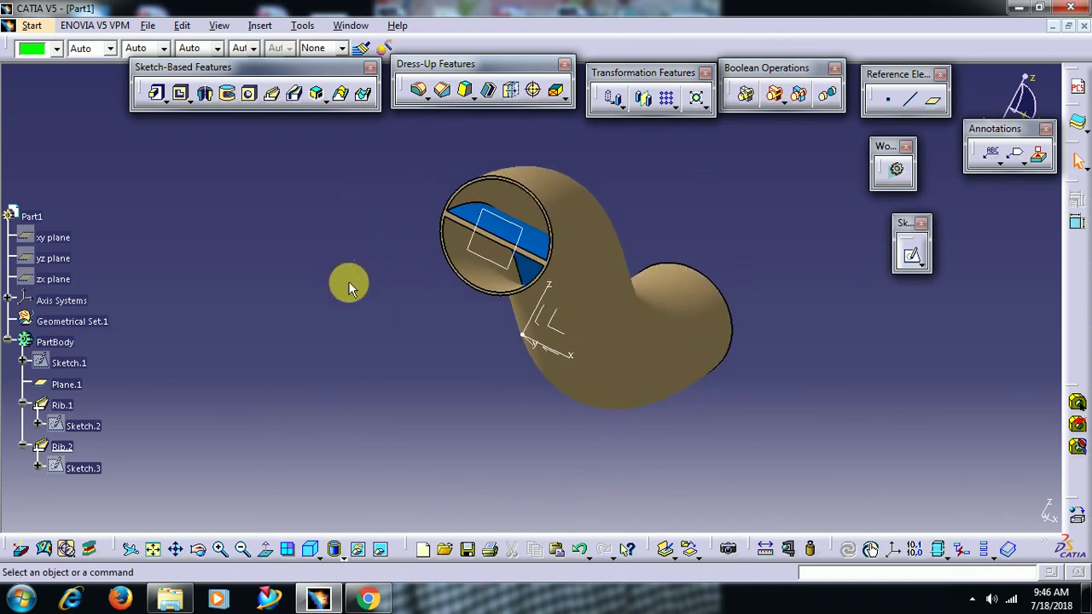